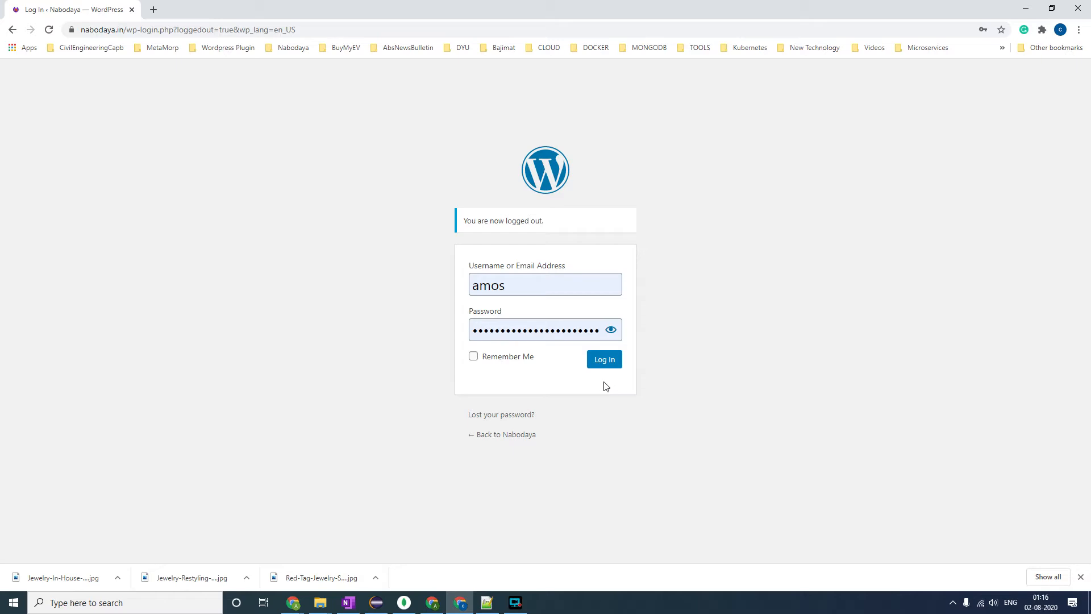
# Log in to the Nabodaya admin site with the filled-in credentials and save them in the browser.
pyautogui.click(604, 365)
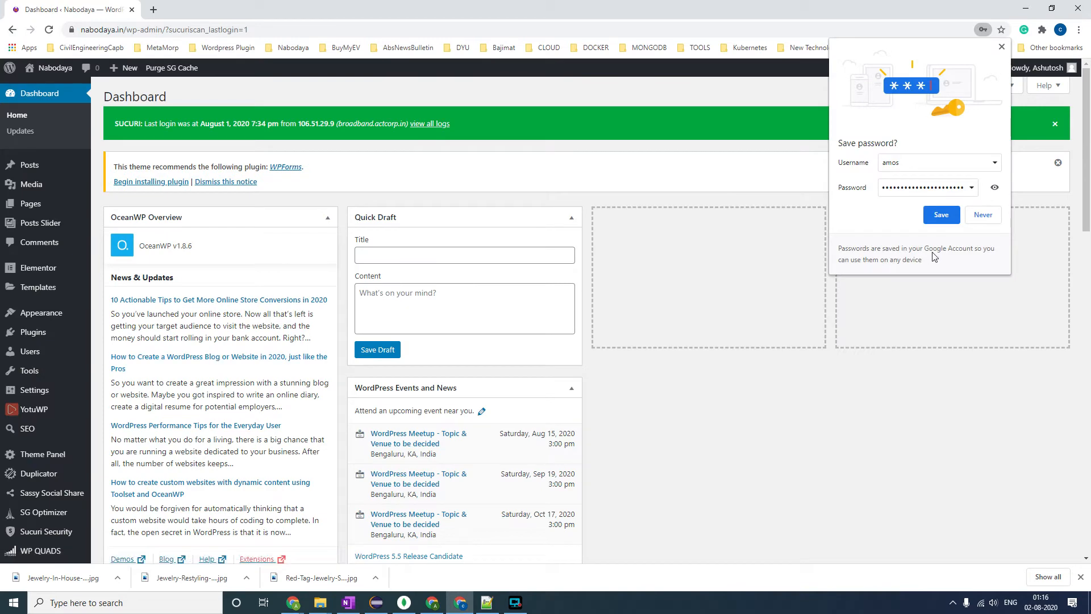
pyautogui.click(942, 214)
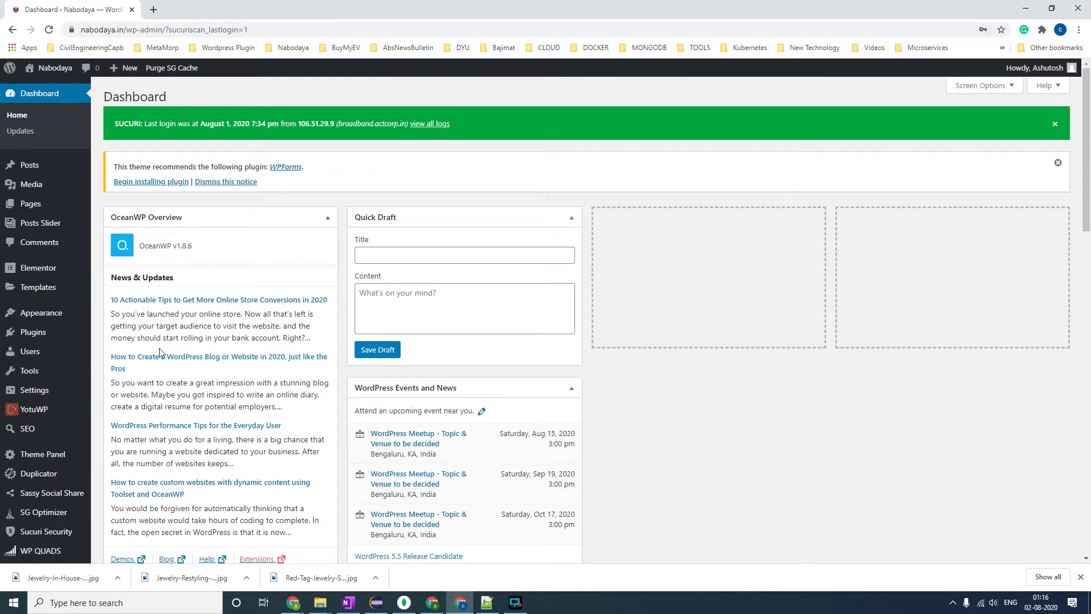
pyautogui.moveTo(55, 392)
pyautogui.scroll(-3, 55, 391)
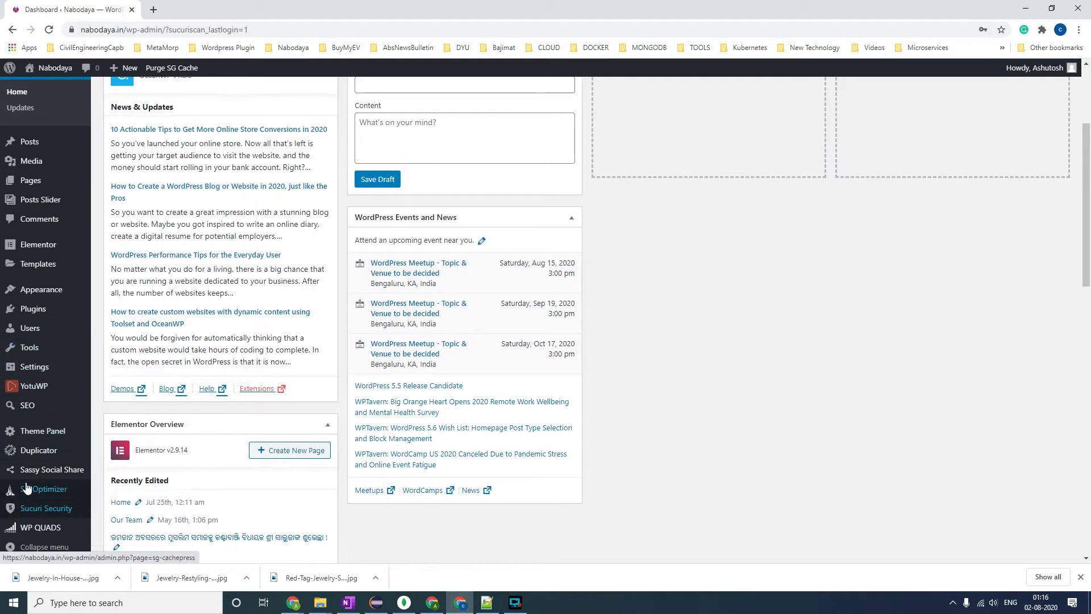
pyautogui.moveTo(36, 516)
pyautogui.scroll(-2, 35, 518)
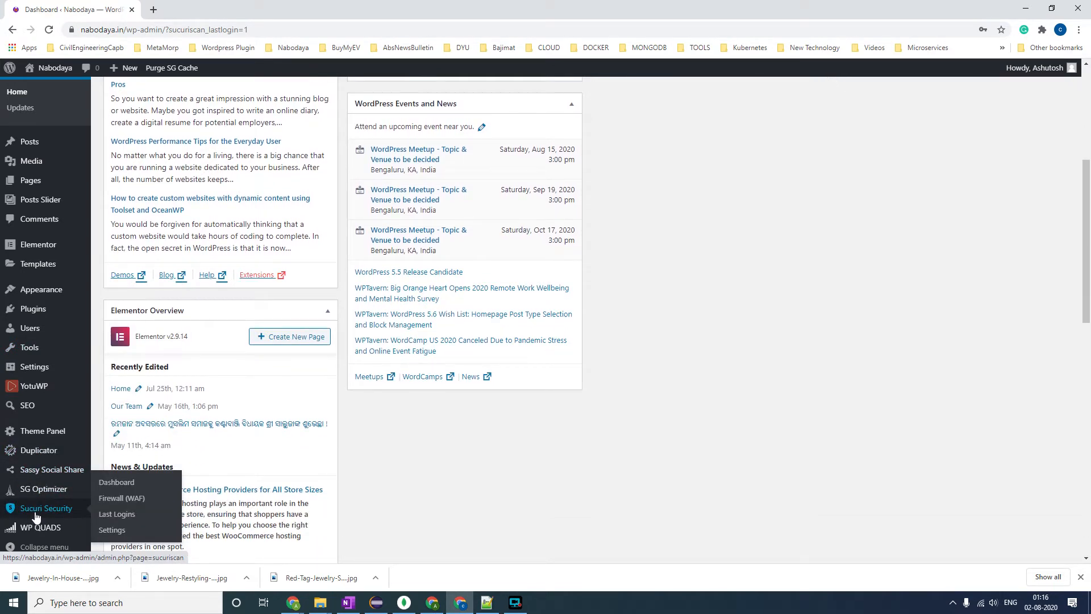
pyautogui.scroll(3, 36, 516)
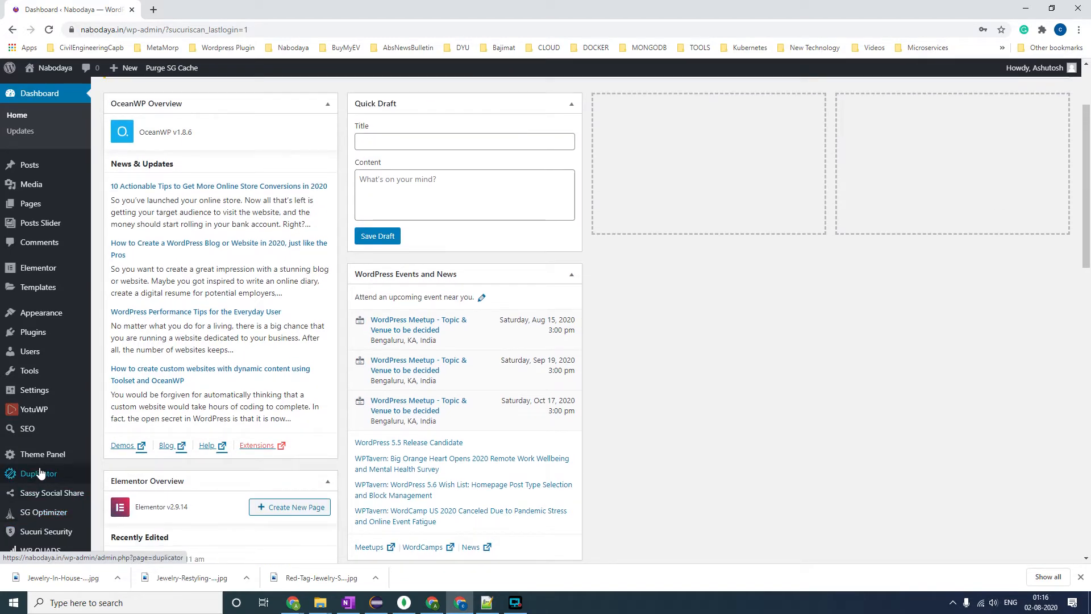
pyautogui.moveTo(39, 473)
pyautogui.scroll(-3, 40, 472)
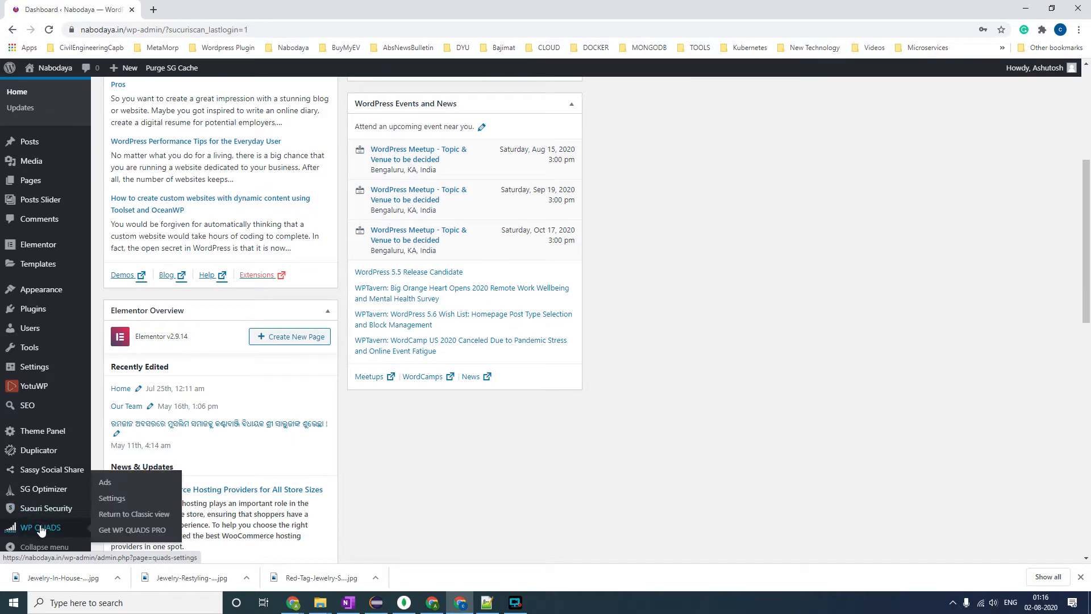
pyautogui.moveTo(37, 296)
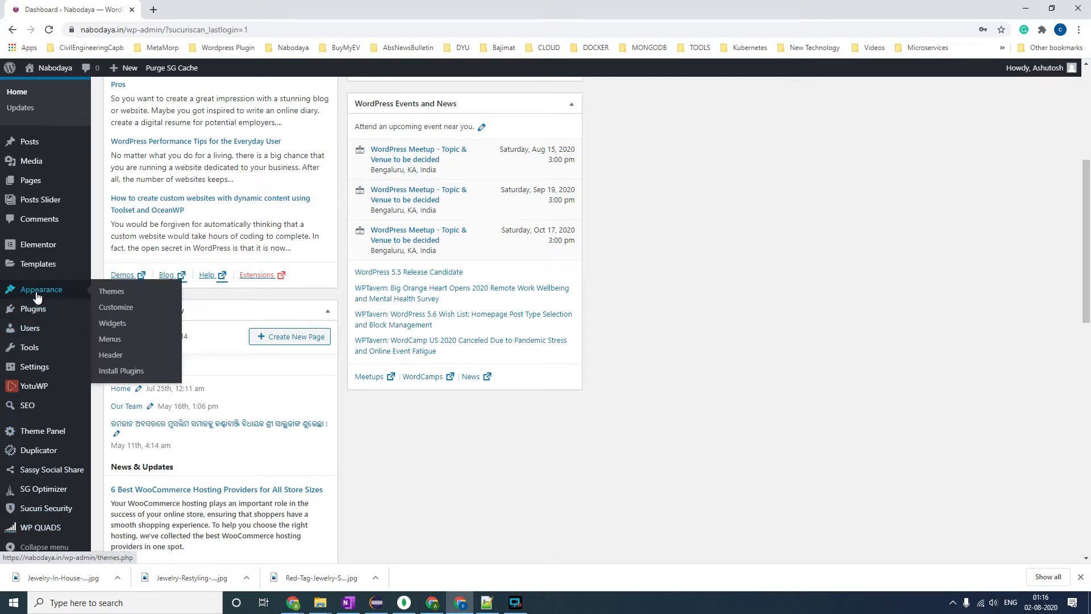
# Open the list of installed plugins and dismiss the WPForms recommendation notice.
pyautogui.scroll(2, 37, 295)
pyautogui.moveTo(57, 269)
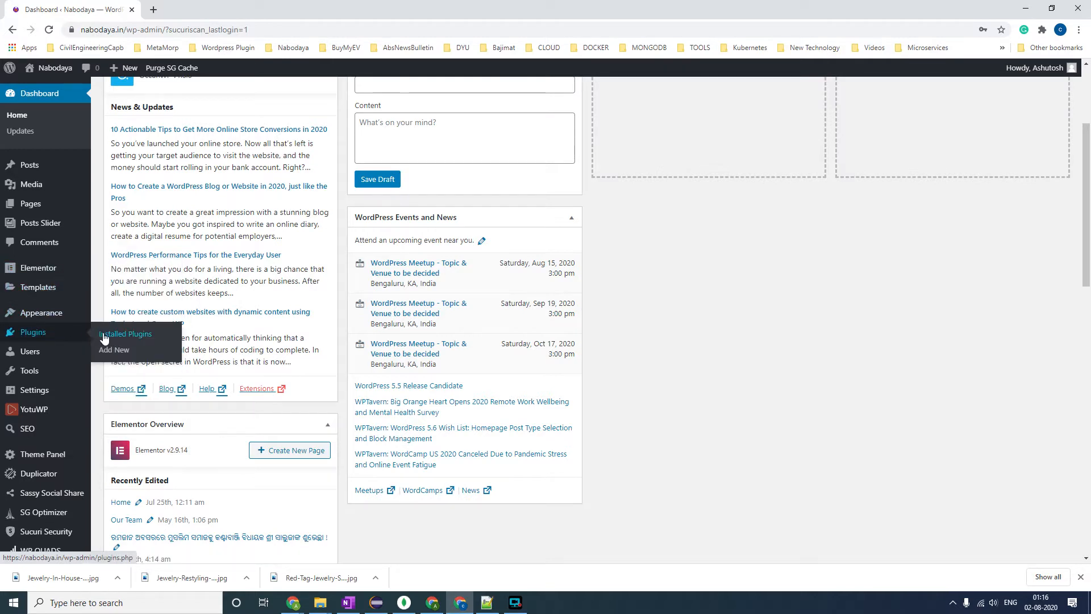
pyautogui.click(103, 334)
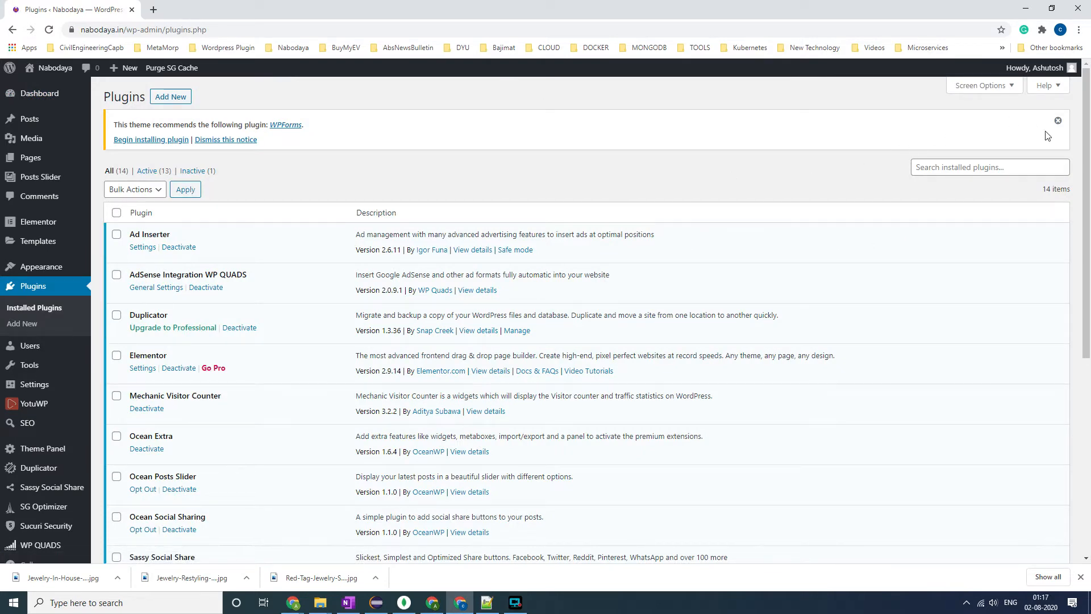
pyautogui.click(1059, 120)
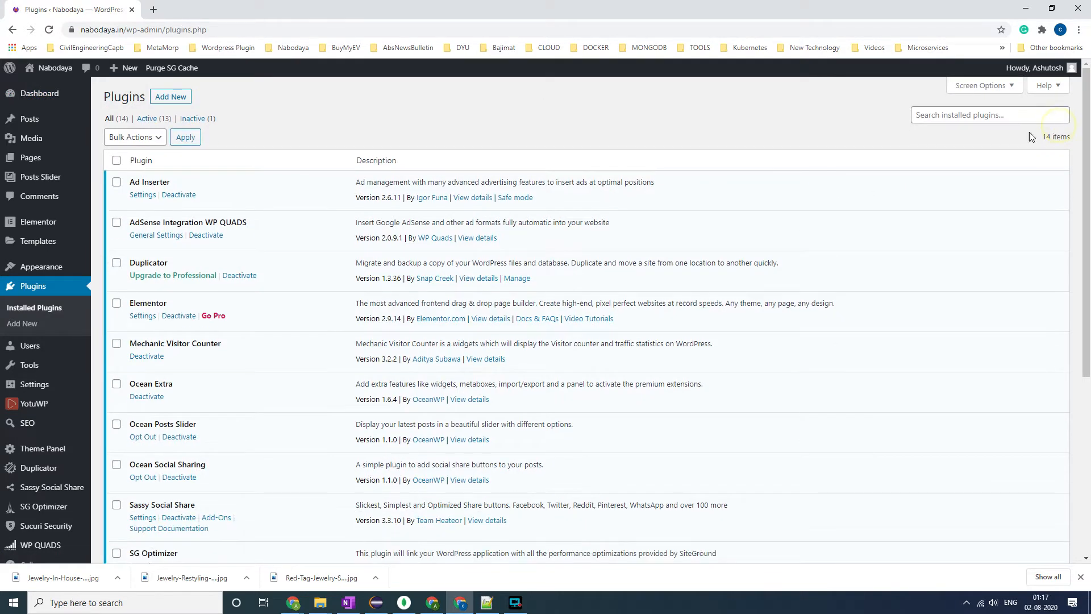
# Deactivate the Ad Inserter plugin and delete it together with its data.
pyautogui.click(181, 195)
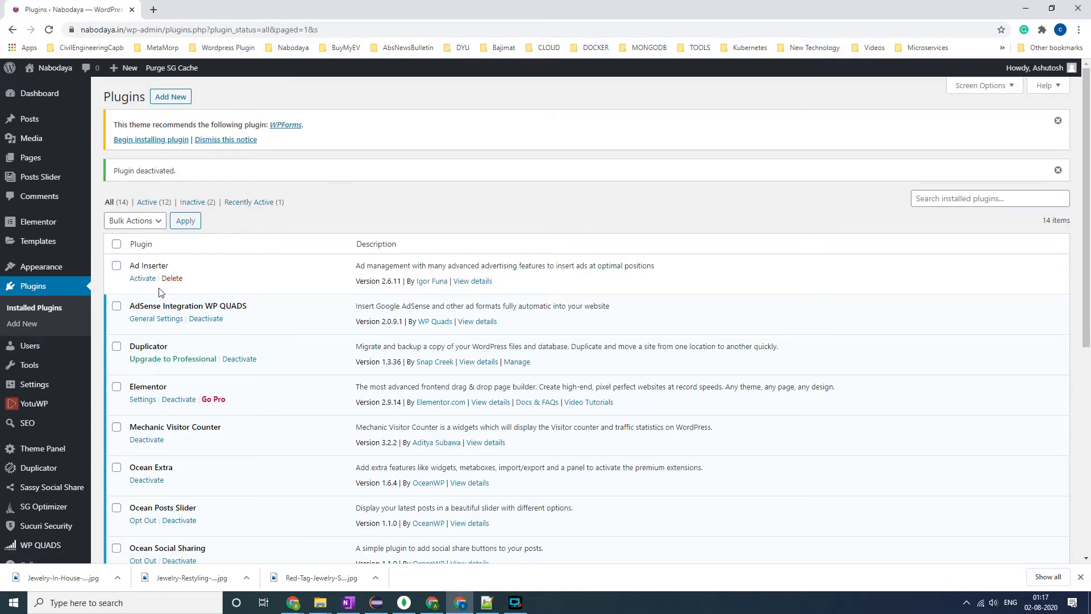
pyautogui.click(171, 278)
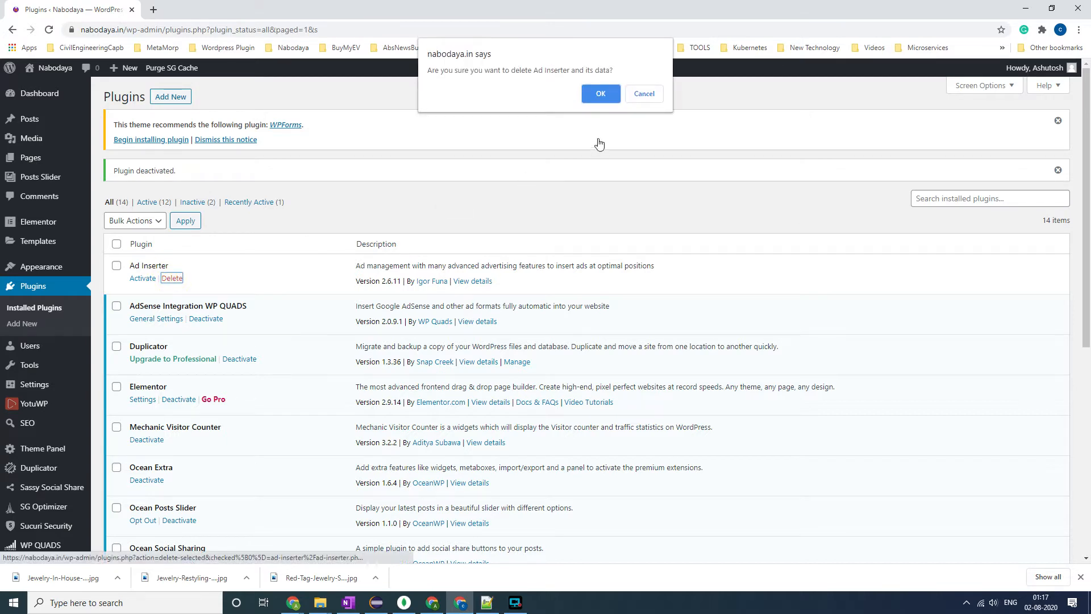
pyautogui.click(600, 94)
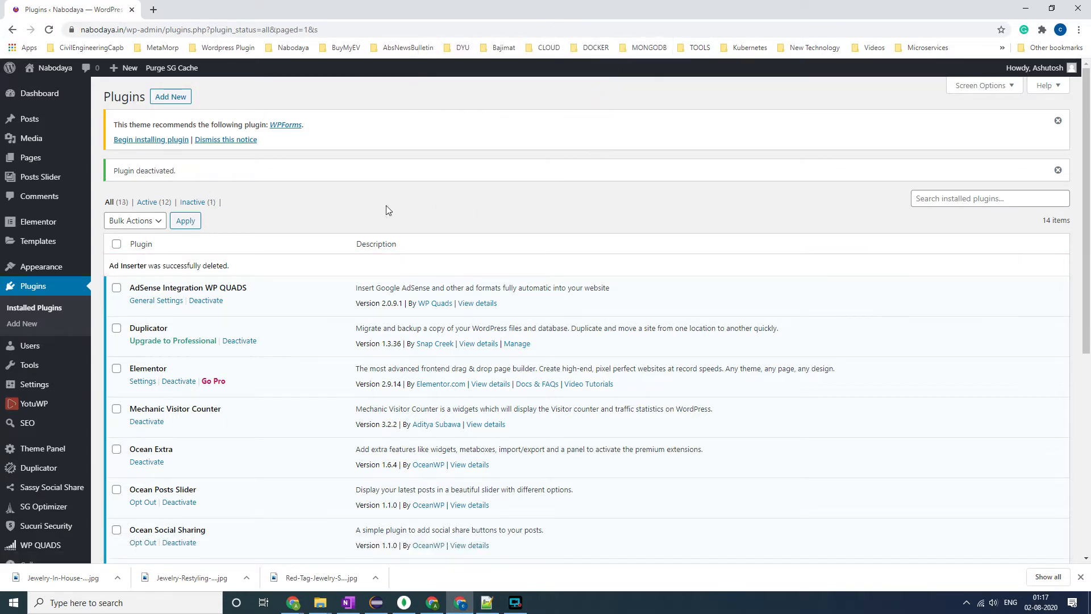
# Open the general settings of the AdSense Integration WP QUADS plugin and delete the existing ad, Ad 11.
pyautogui.click(167, 307)
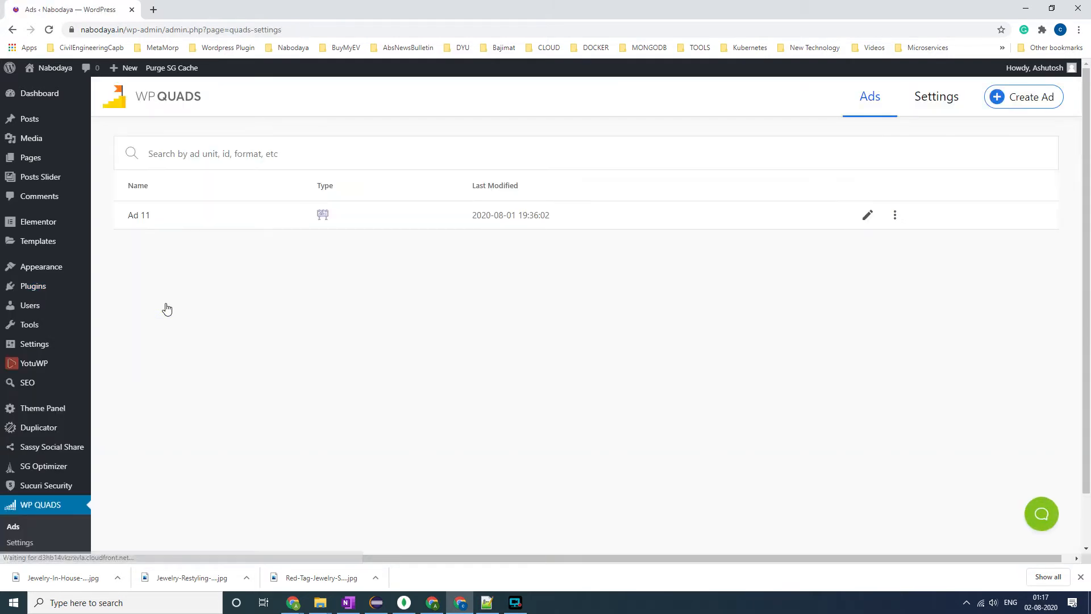
pyautogui.scroll(-1, 67, 420)
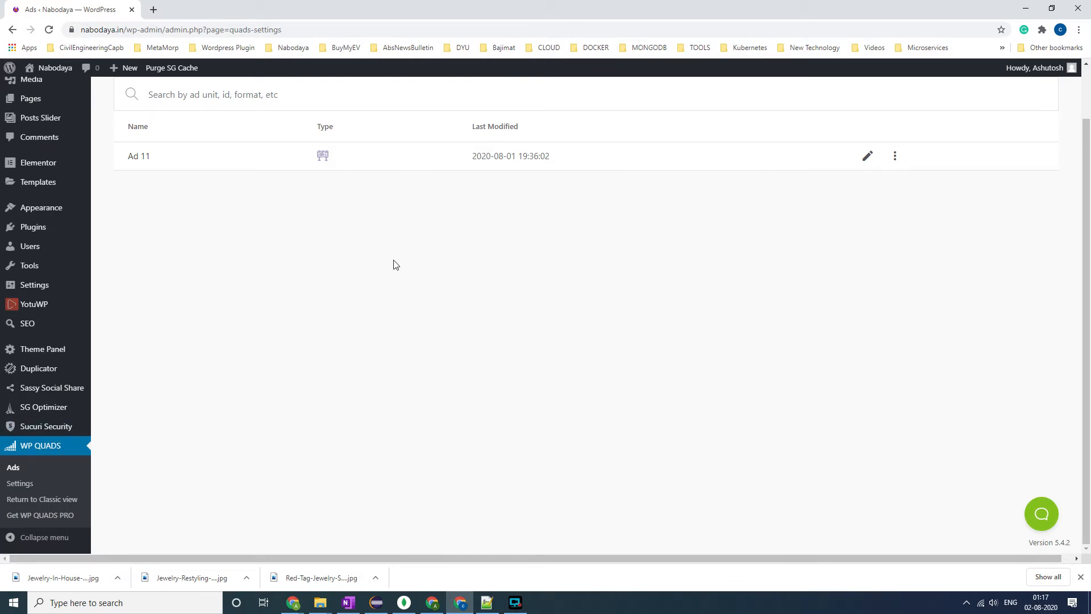
pyautogui.click(895, 156)
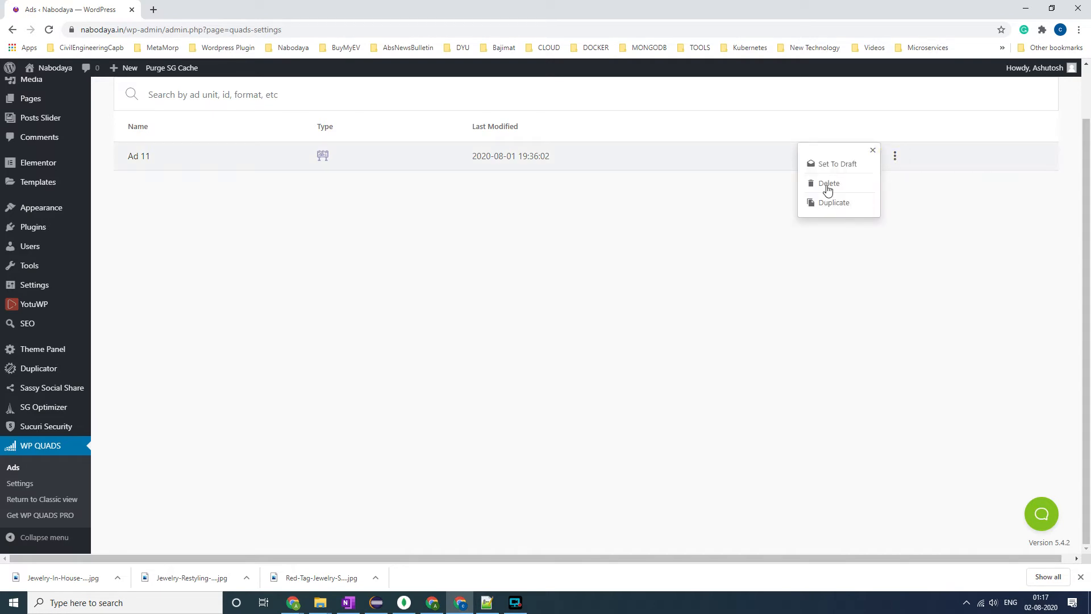
pyautogui.click(828, 183)
pyautogui.click(670, 339)
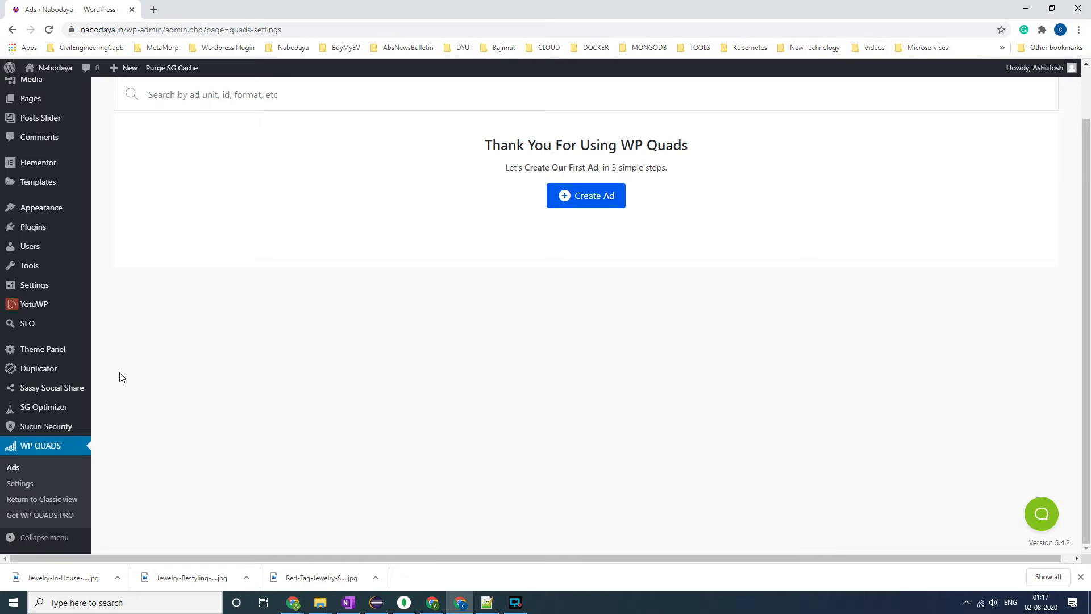
pyautogui.scroll(2, 234, 354)
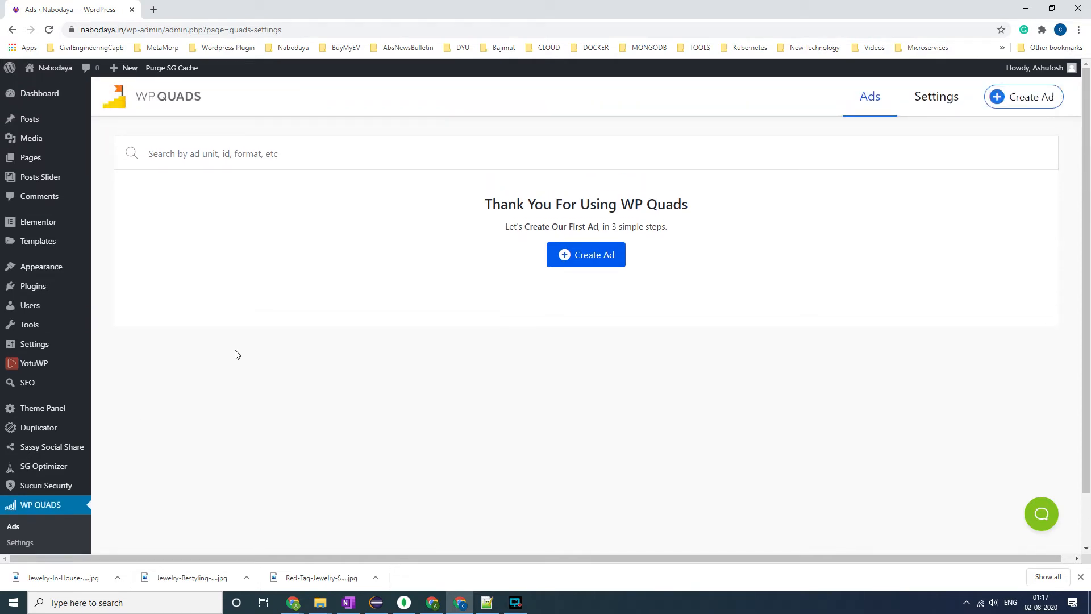
pyautogui.scroll(-1, 238, 355)
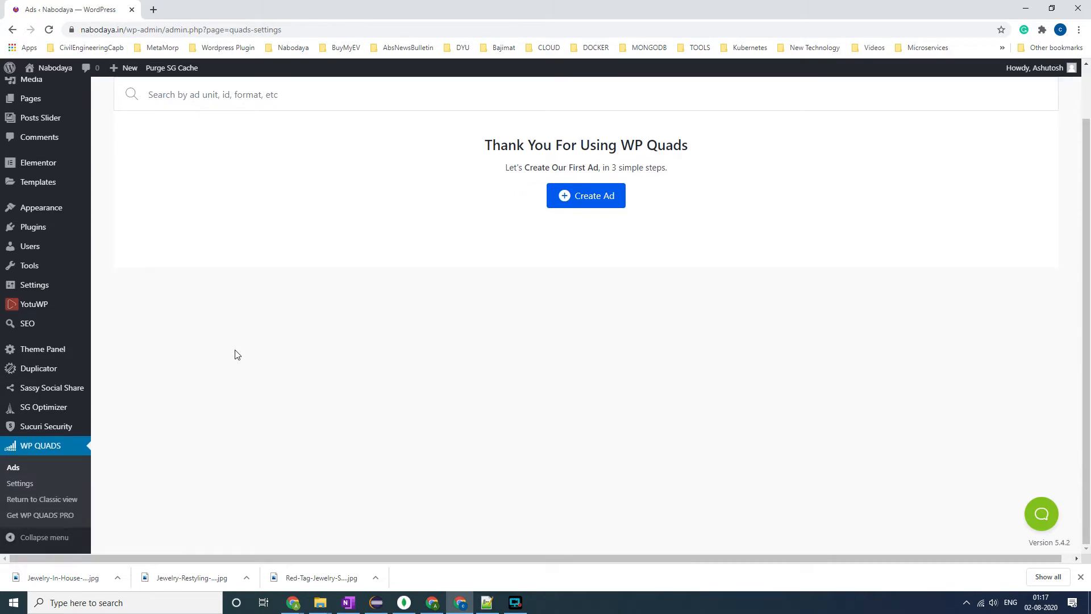
pyautogui.scroll(1, 238, 354)
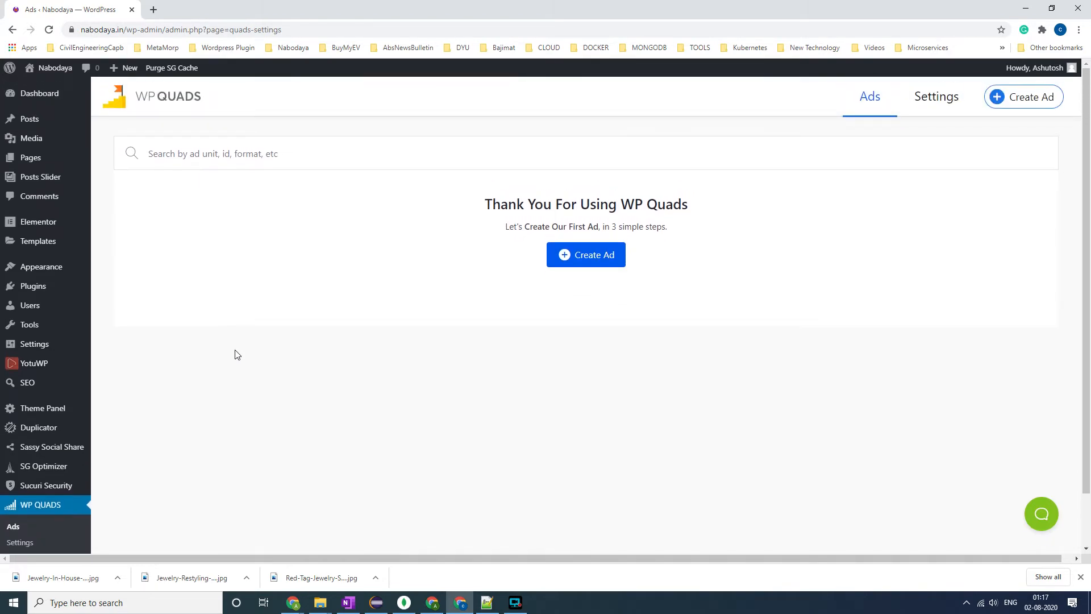
# Go to the WP QUADS ads page from the dashboard and create a new ad of the Image Banner type.
pyautogui.click(41, 95)
pyautogui.scroll(-3, 17, 293)
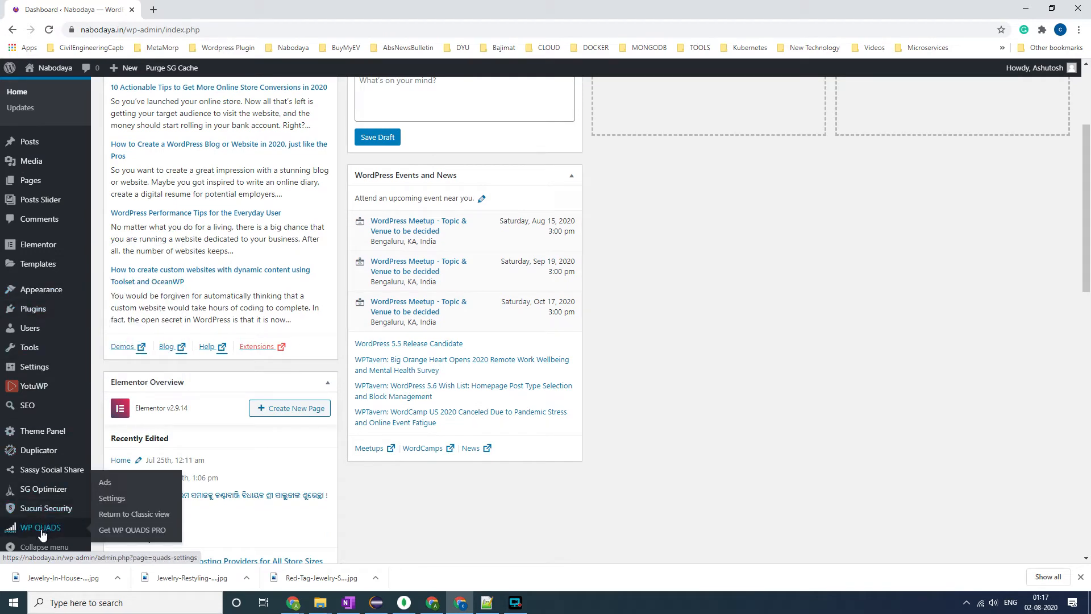
pyautogui.click(109, 484)
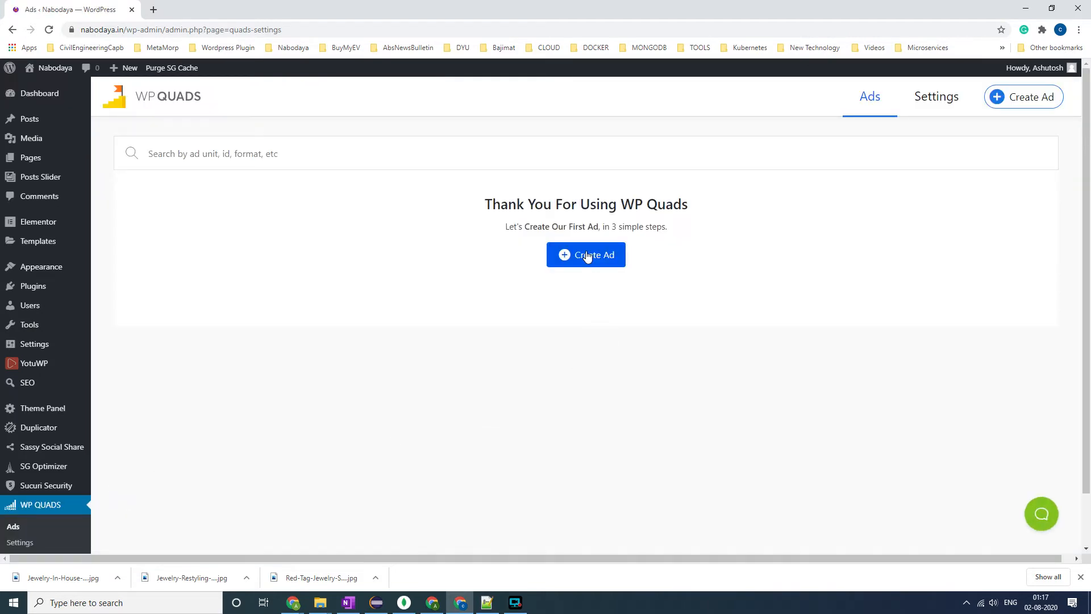
pyautogui.click(587, 255)
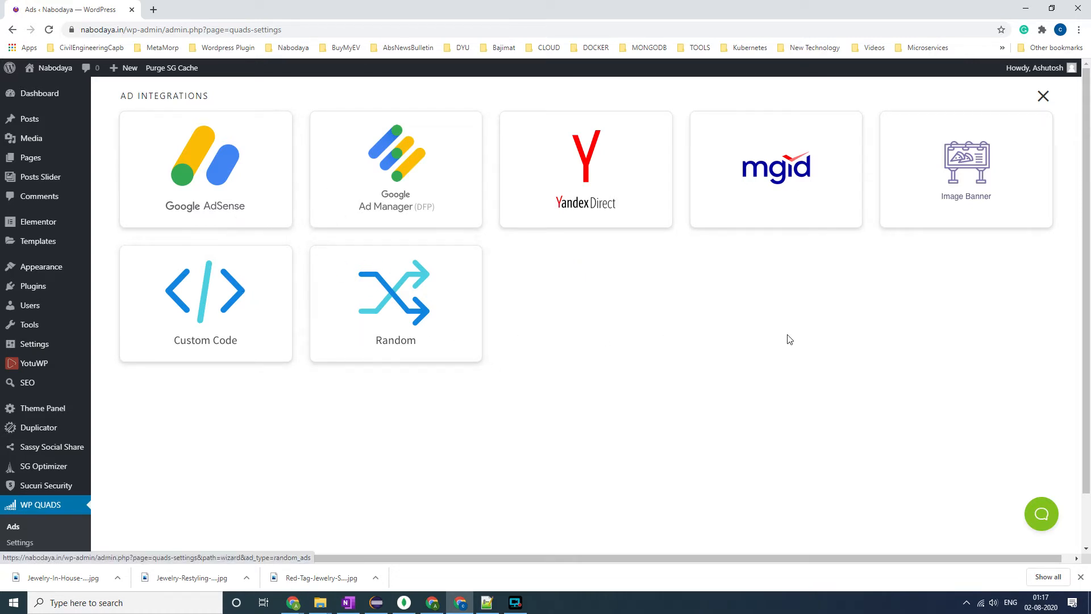
pyautogui.click(966, 170)
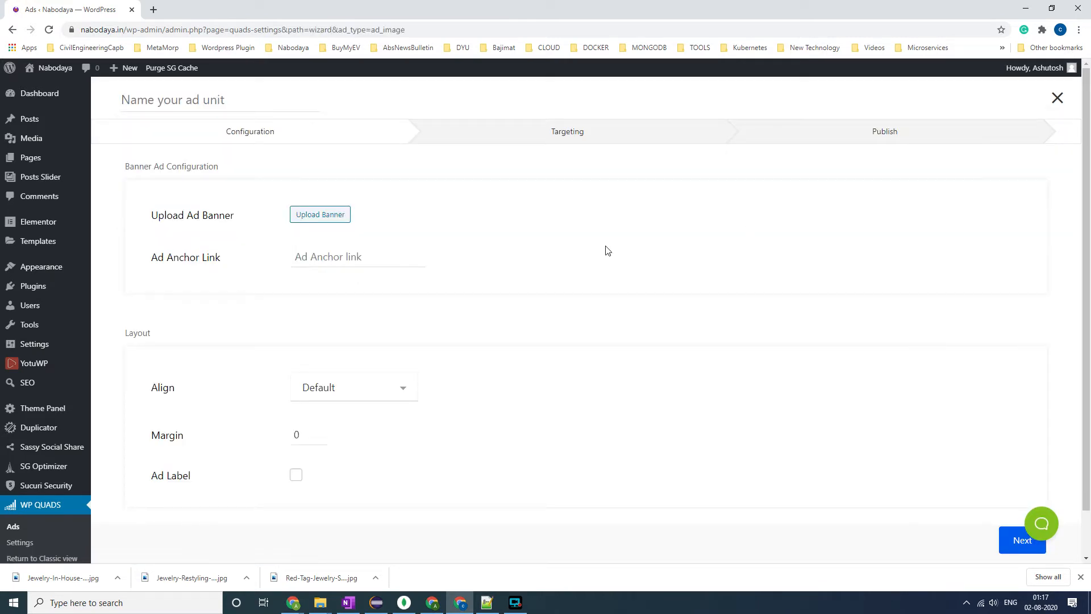
# Upload the Jewelry-Restyling-Event-Ad-Lg image from the Downloads folder for the ad banner.
pyautogui.click(320, 215)
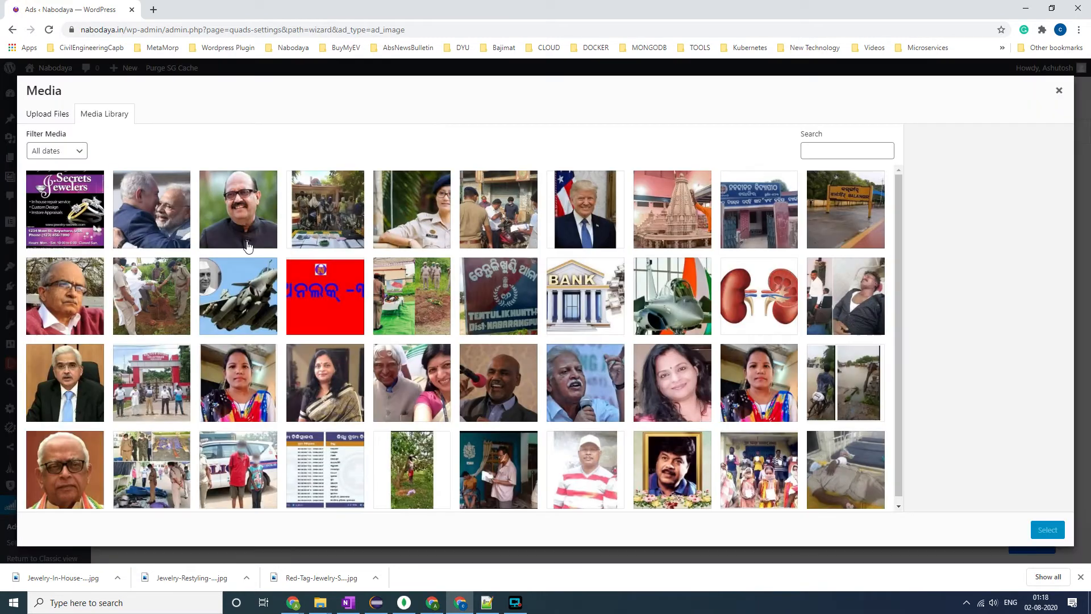
pyautogui.click(50, 120)
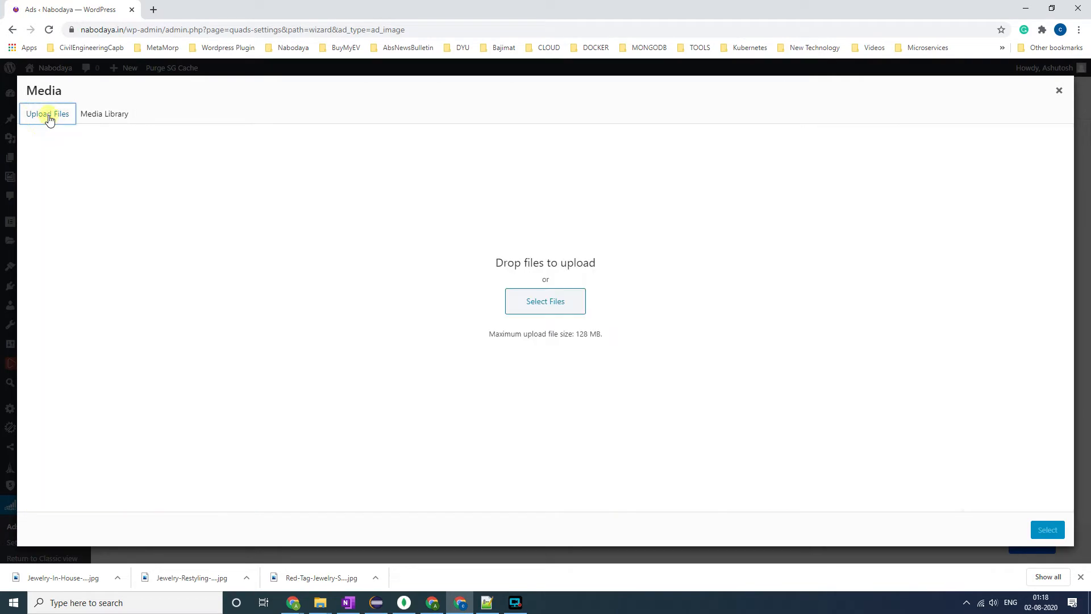
pyautogui.click(545, 301)
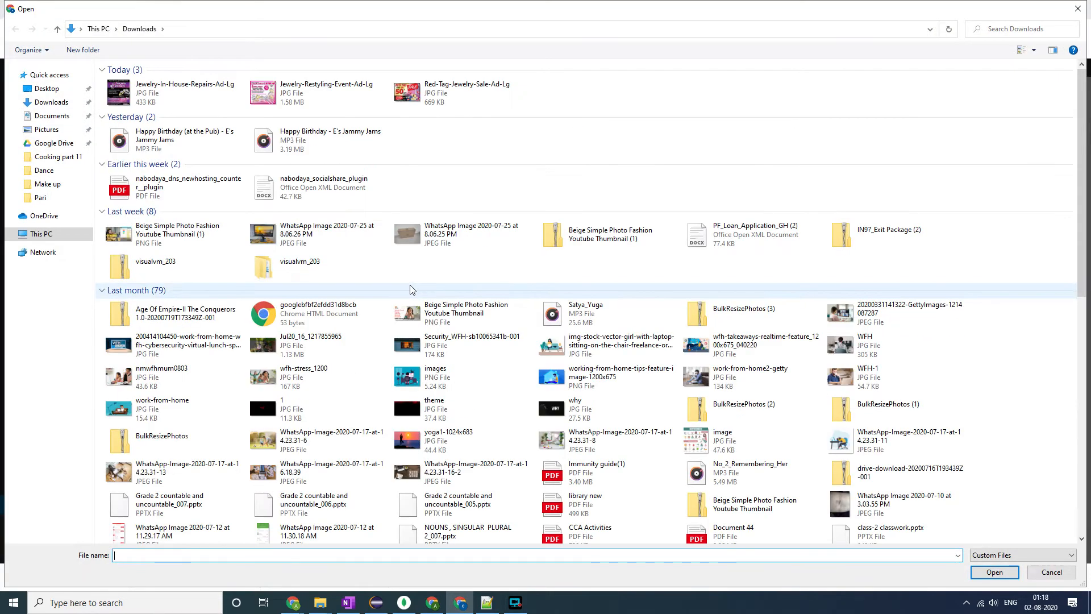
pyautogui.click(288, 100)
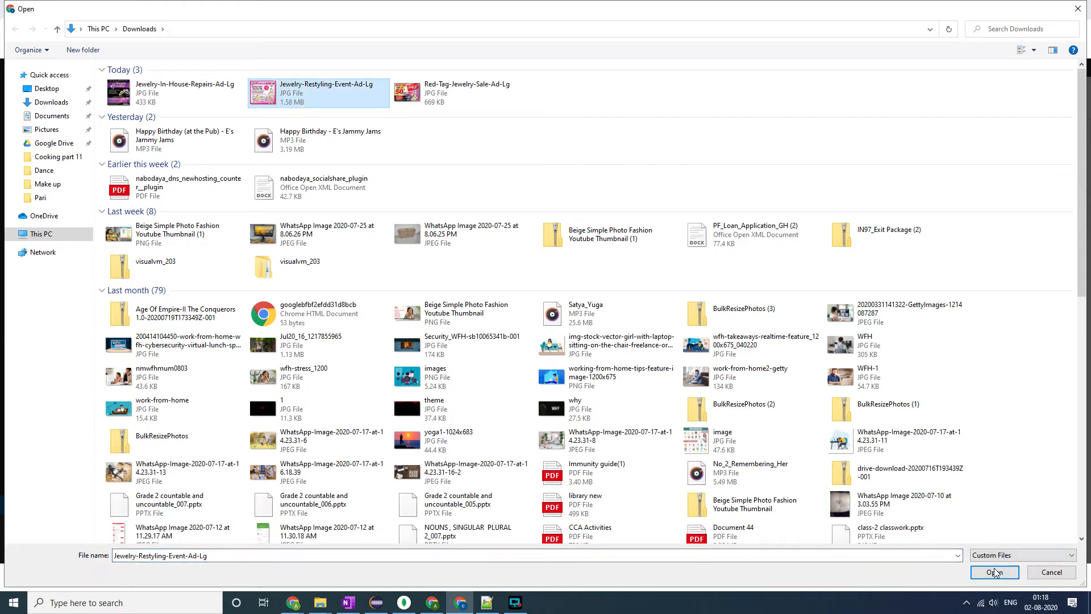
pyautogui.click(995, 572)
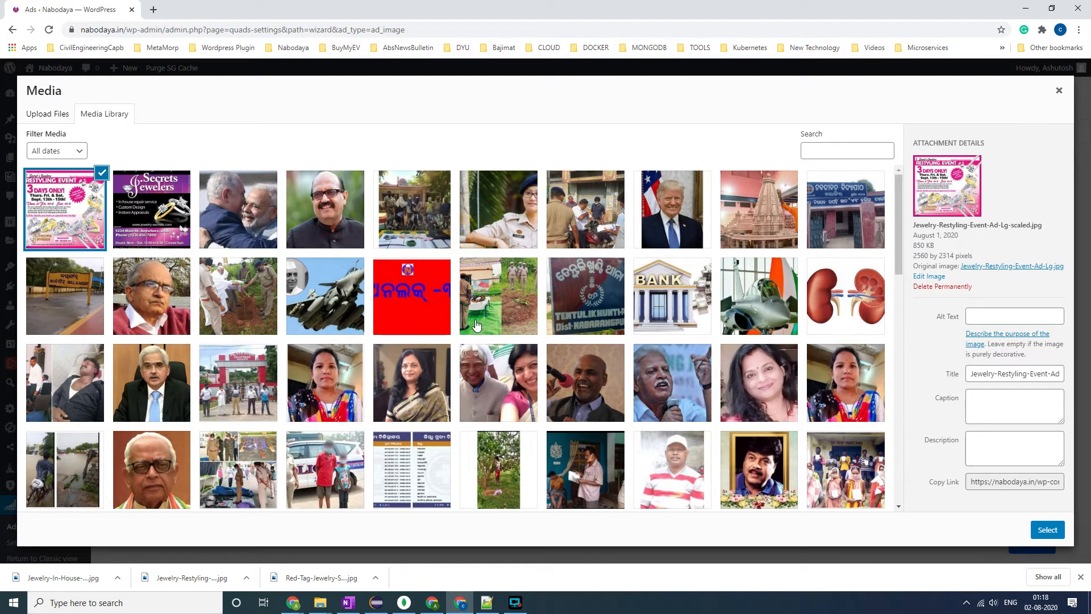
# Set the uploaded image's alt text to jewelry and its title to abc, and use it as the ad banner.
pyautogui.click(985, 313)
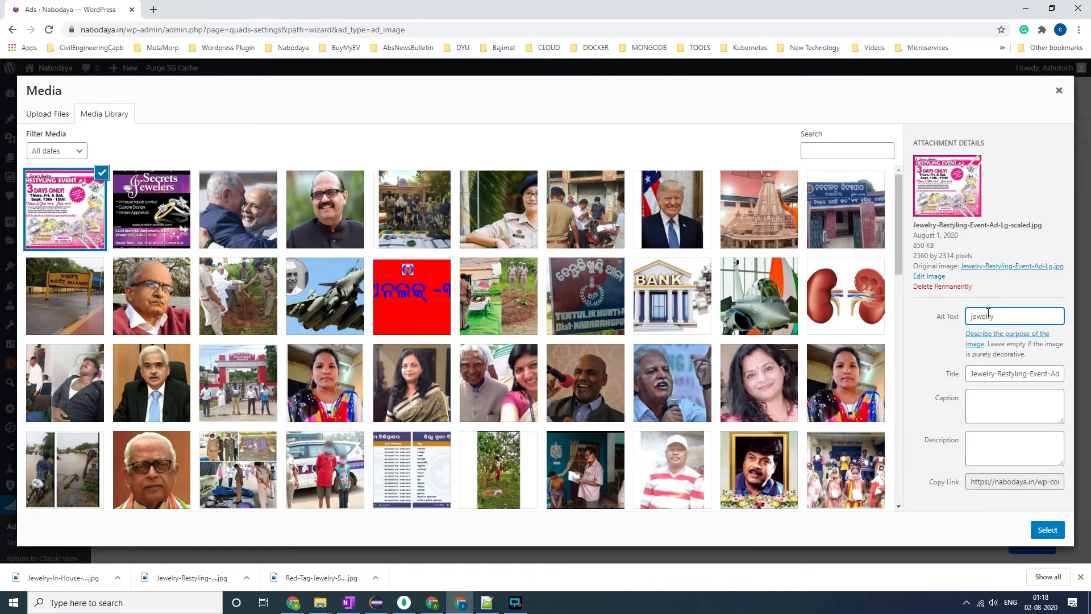
pyautogui.click(999, 374)
pyautogui.hotkey('ctrl', 'a')
pyautogui.write('a')
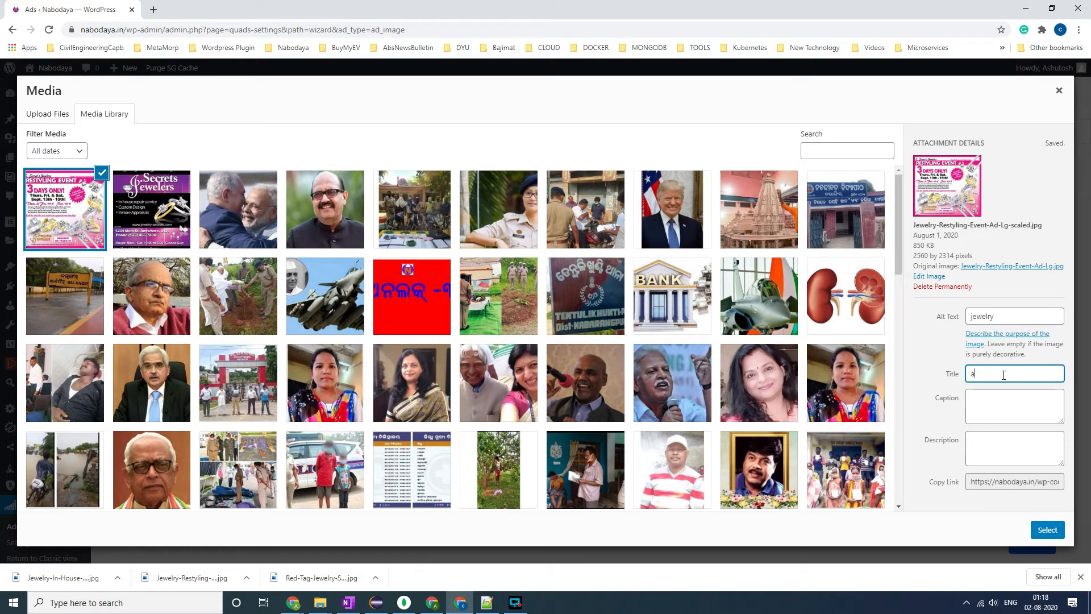
pyautogui.write('bc')
pyautogui.click(1019, 400)
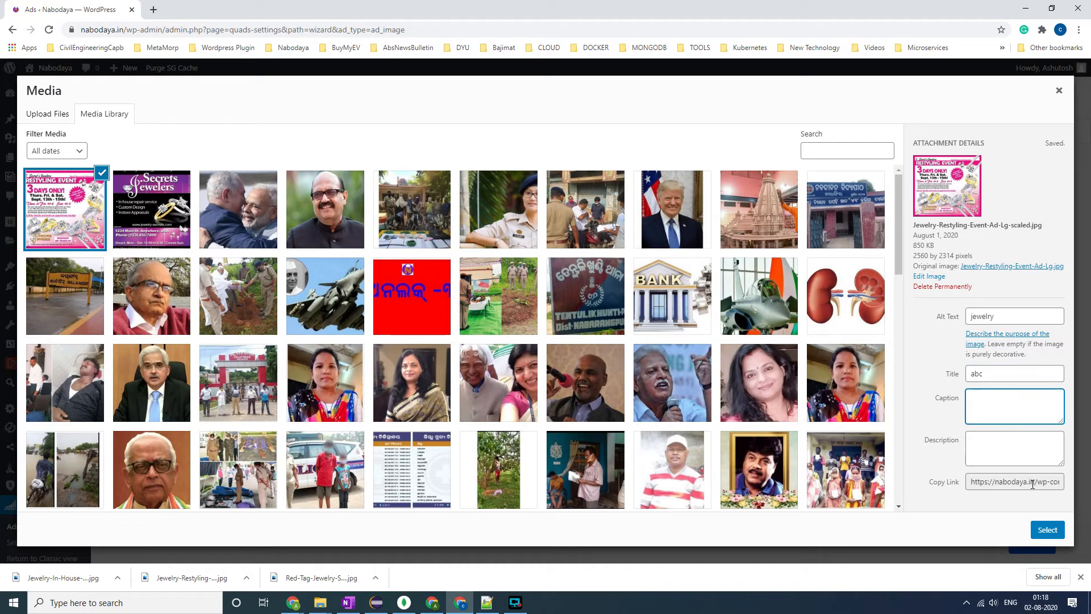
pyautogui.click(1048, 531)
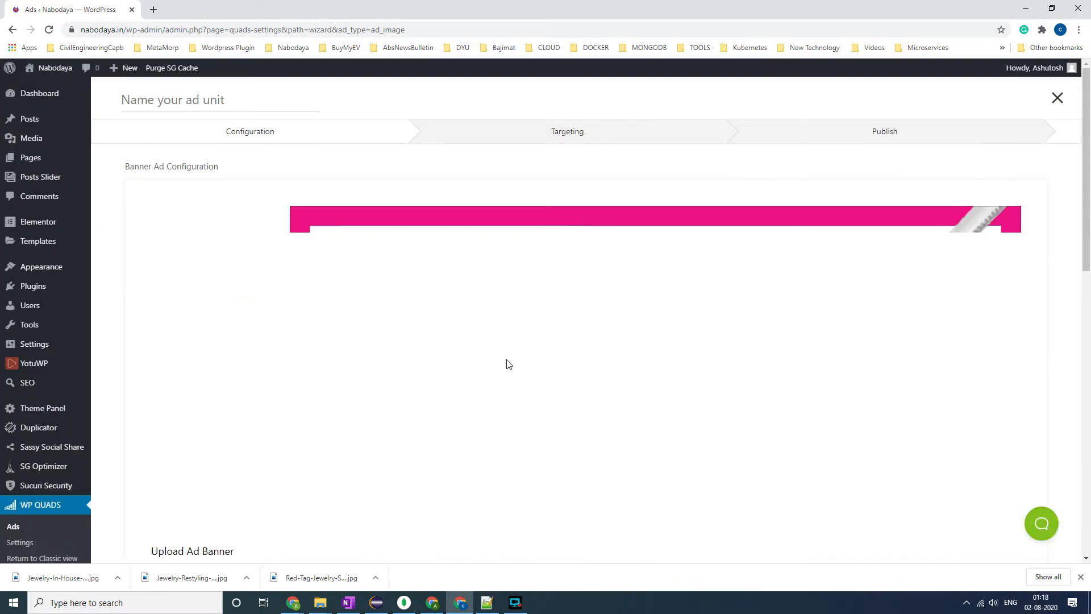
pyautogui.scroll(-8, 511, 312)
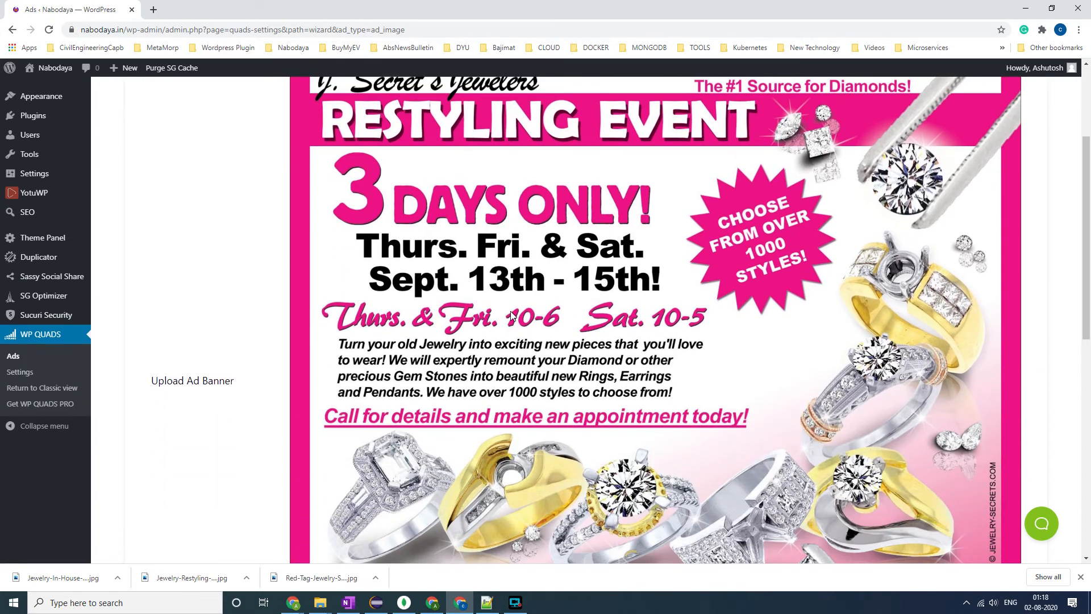
pyautogui.scroll(-3, 511, 314)
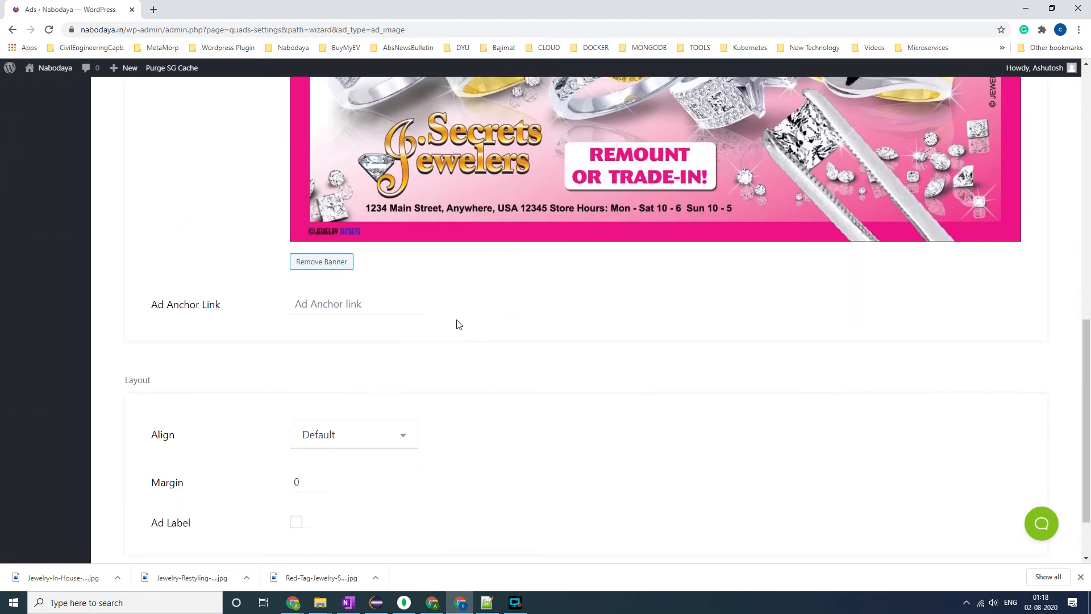
pyautogui.click(319, 304)
pyautogui.scroll(2, 563, 317)
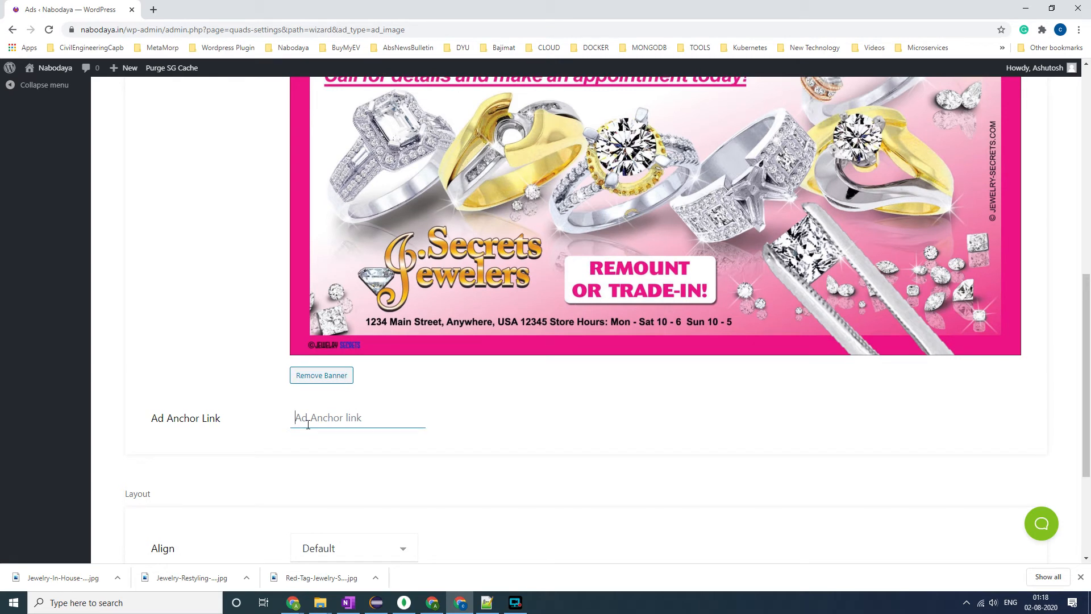
pyautogui.write('www.xyz.com')
pyautogui.scroll(-2, 308, 425)
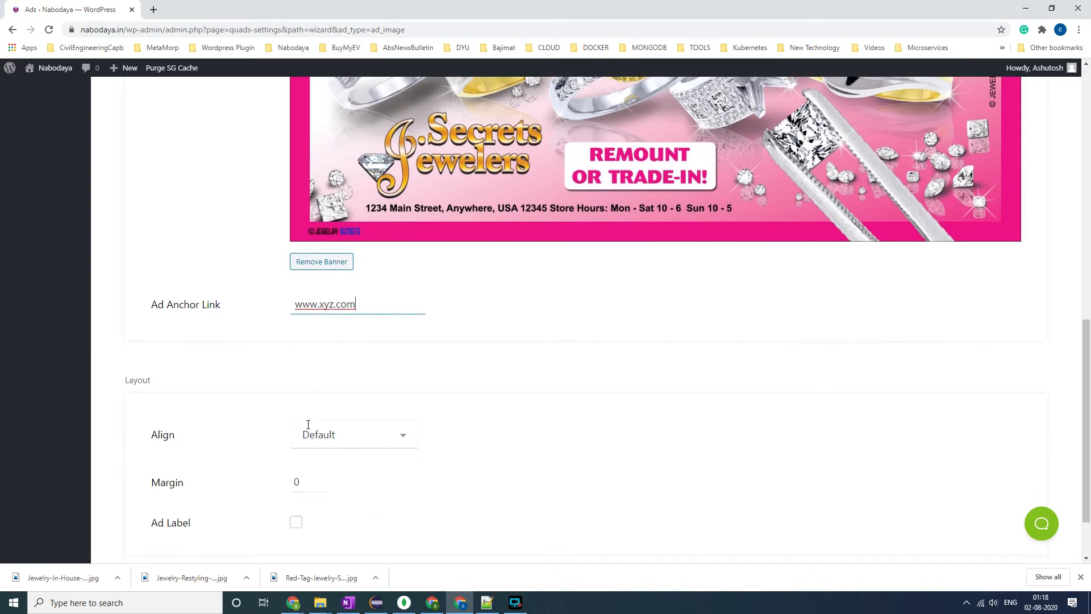
# Enable the ad label in the layout settings, keeping its default text and position, and proceed to the targeting stage.
pyautogui.scroll(-2, 308, 429)
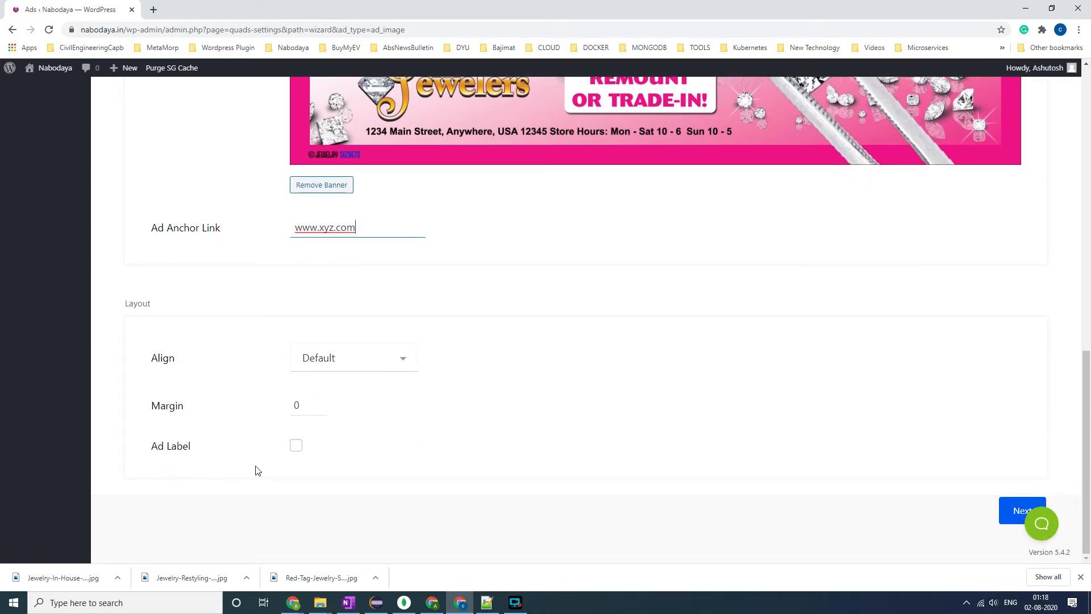
pyautogui.click(296, 447)
pyautogui.scroll(-1, 393, 488)
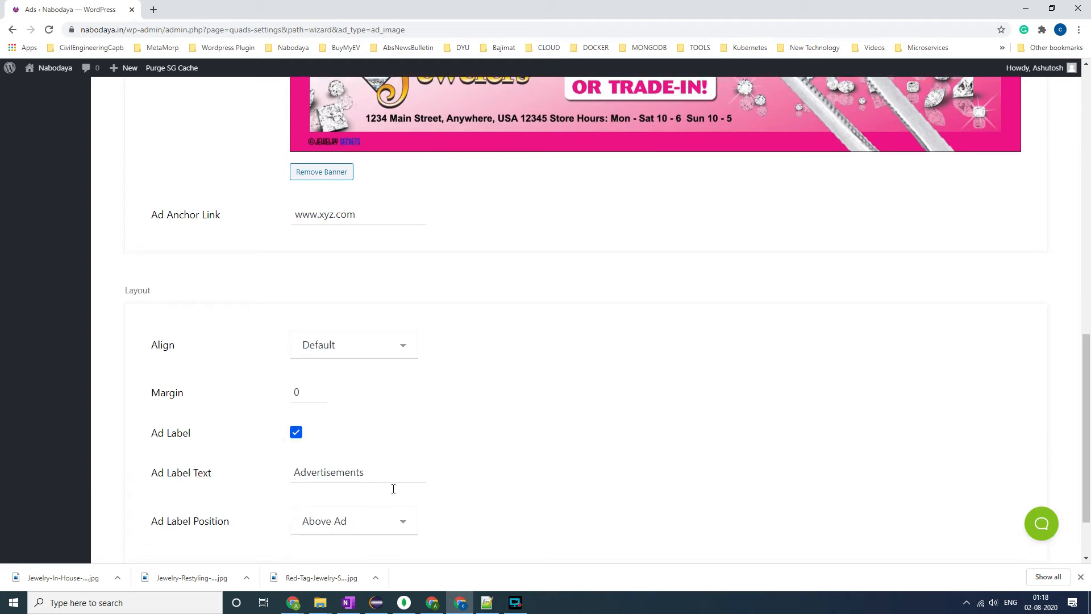
pyautogui.scroll(-2, 393, 489)
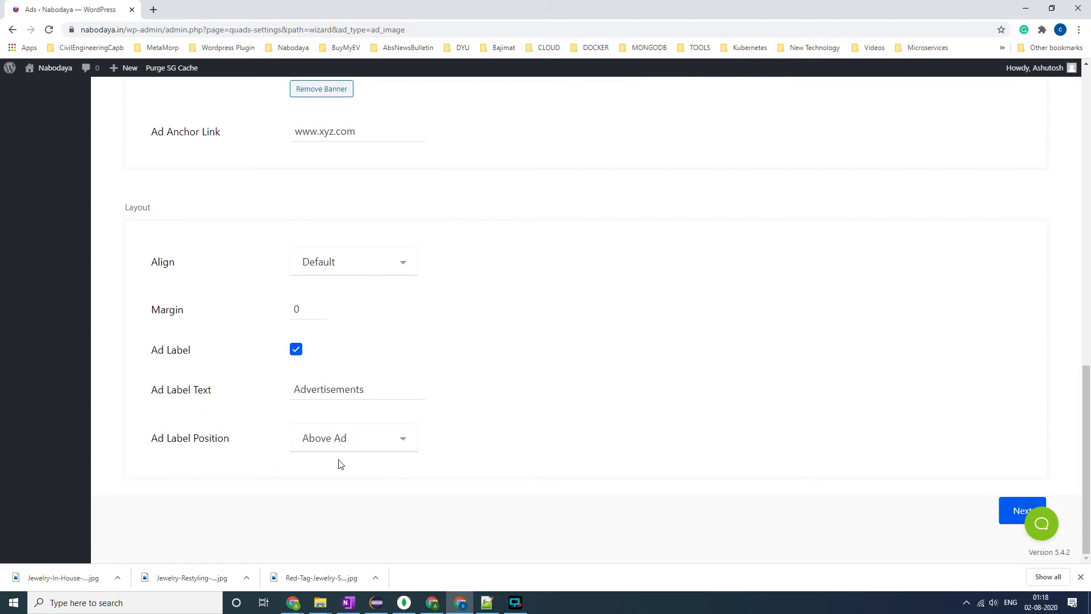
pyautogui.scroll(10, 824, 421)
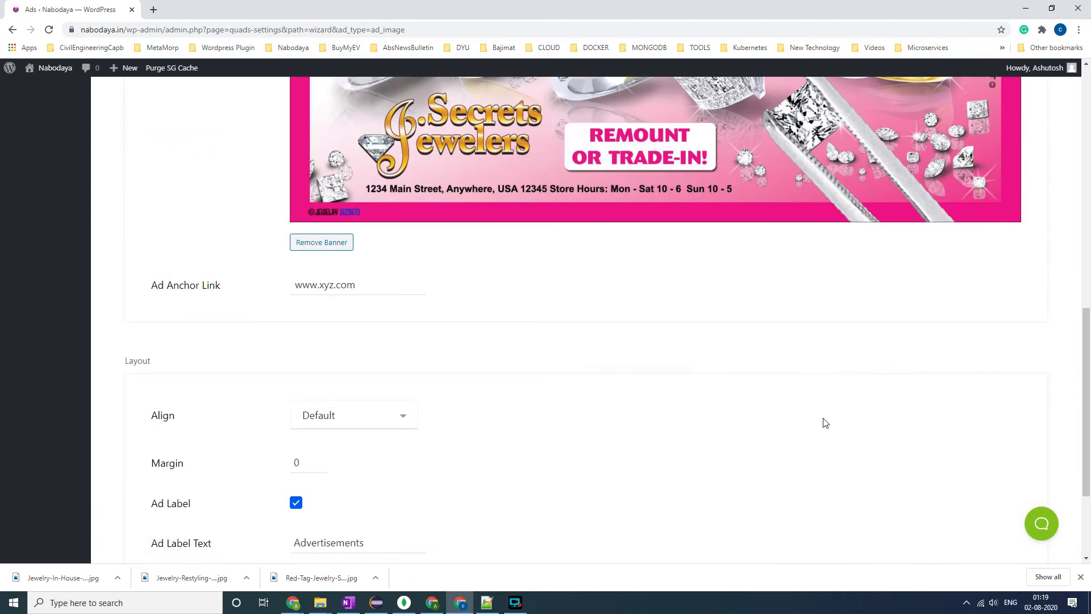
pyautogui.scroll(-10, 823, 418)
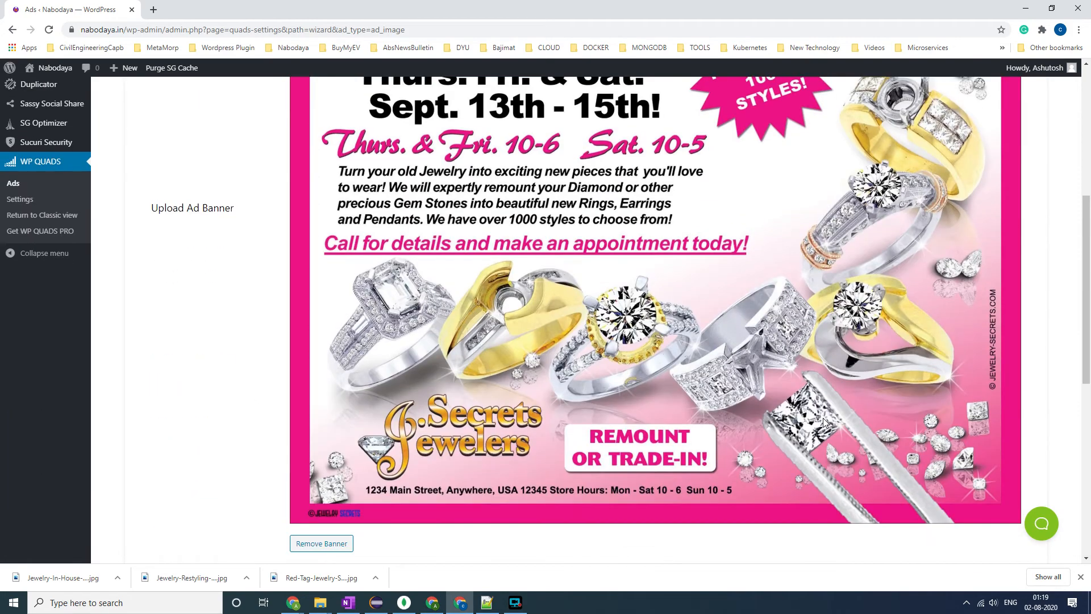
pyautogui.click(1015, 510)
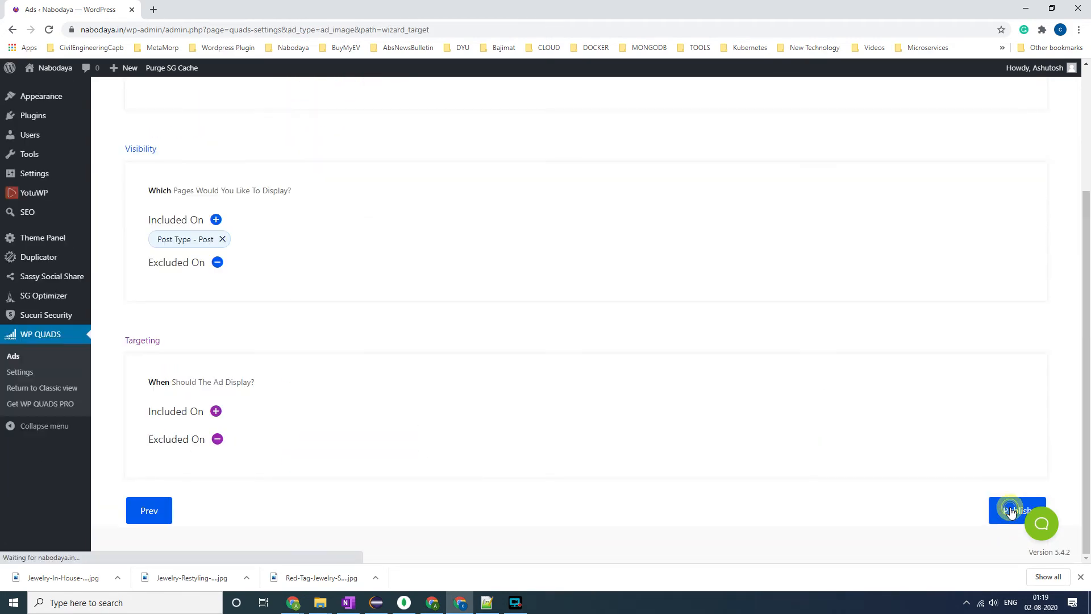
# Set the ad's position to Middle of Post, publish it, and return to the ads dashboard.
pyautogui.scroll(3, 514, 386)
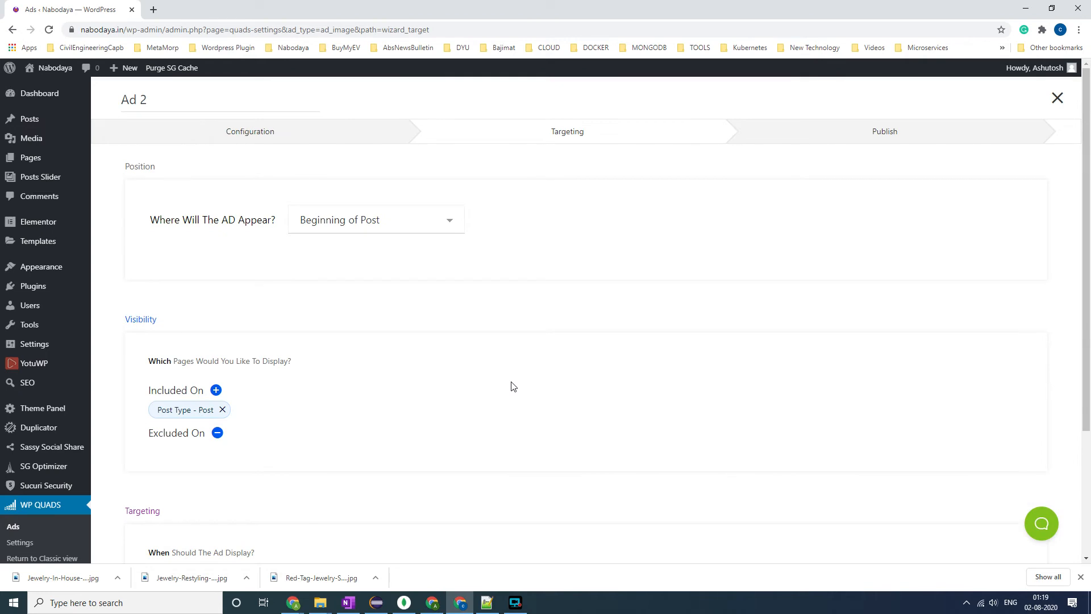
pyautogui.click(454, 225)
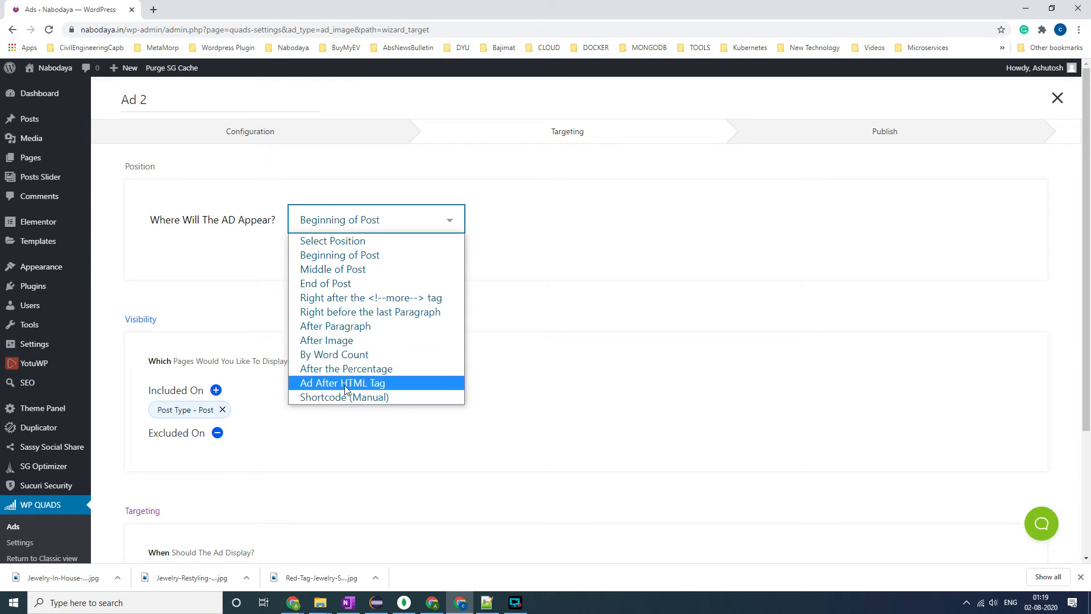
pyautogui.click(339, 275)
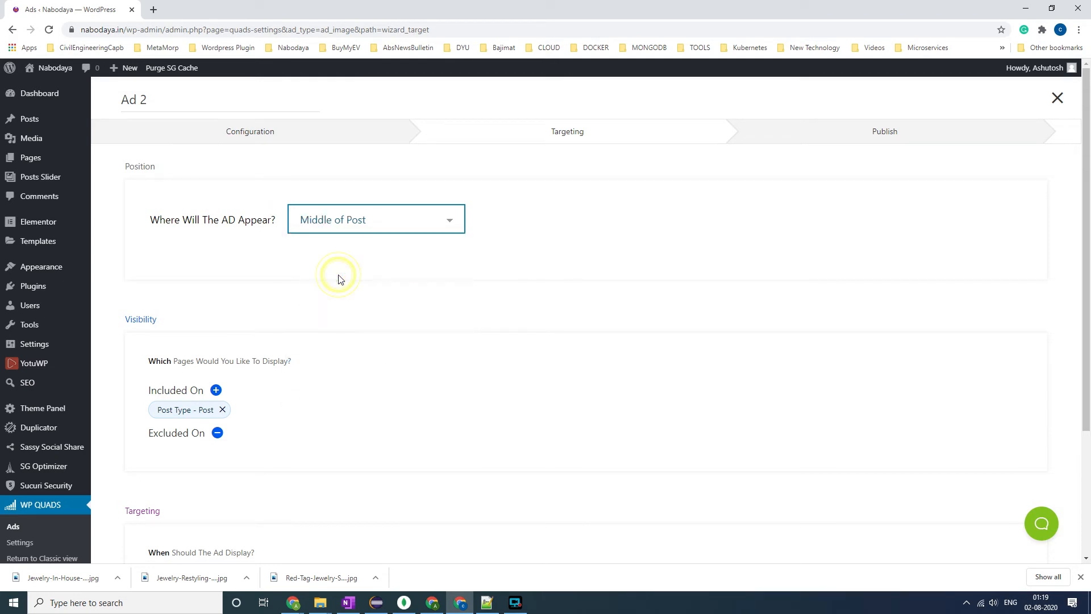
pyautogui.scroll(-3, 402, 362)
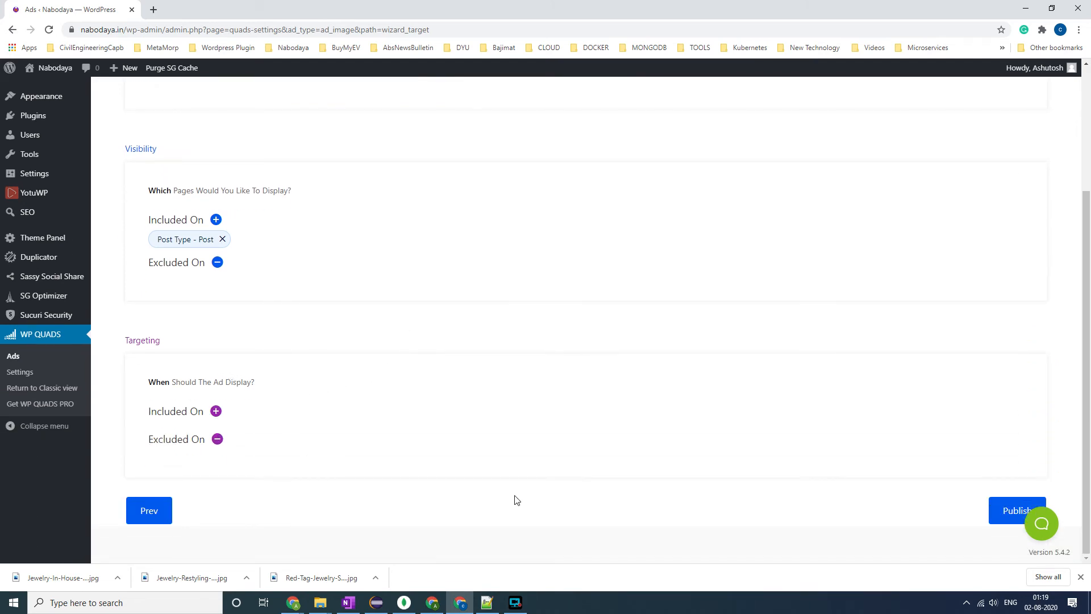
pyautogui.scroll(3, 748, 471)
pyautogui.scroll(-3, 748, 470)
pyautogui.click(994, 512)
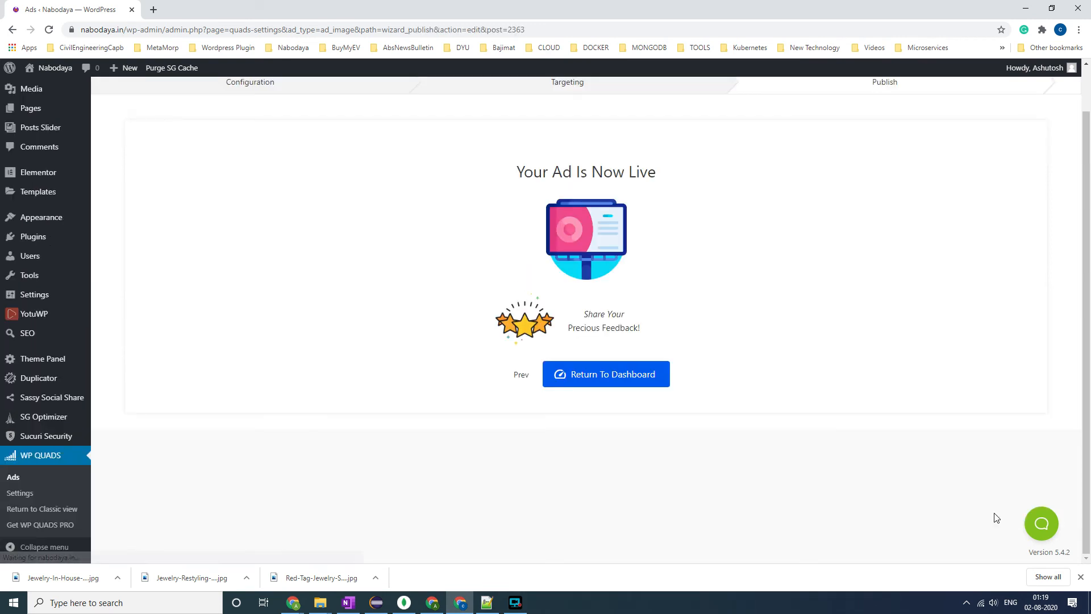
pyautogui.click(613, 380)
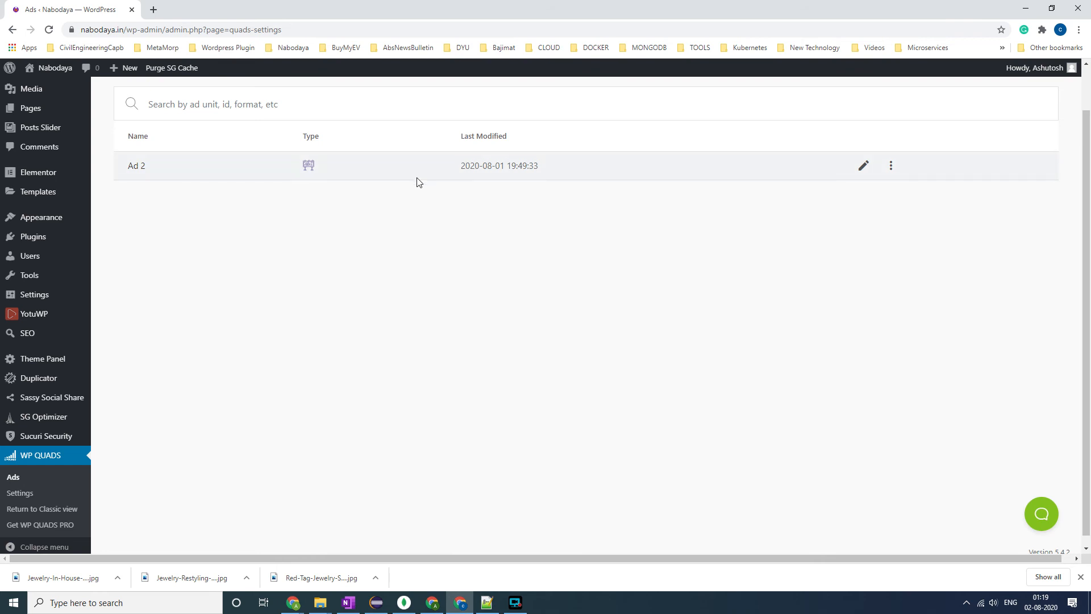
# View the plugin's feature settings and go back to the ads list.
pyautogui.scroll(1, 450, 178)
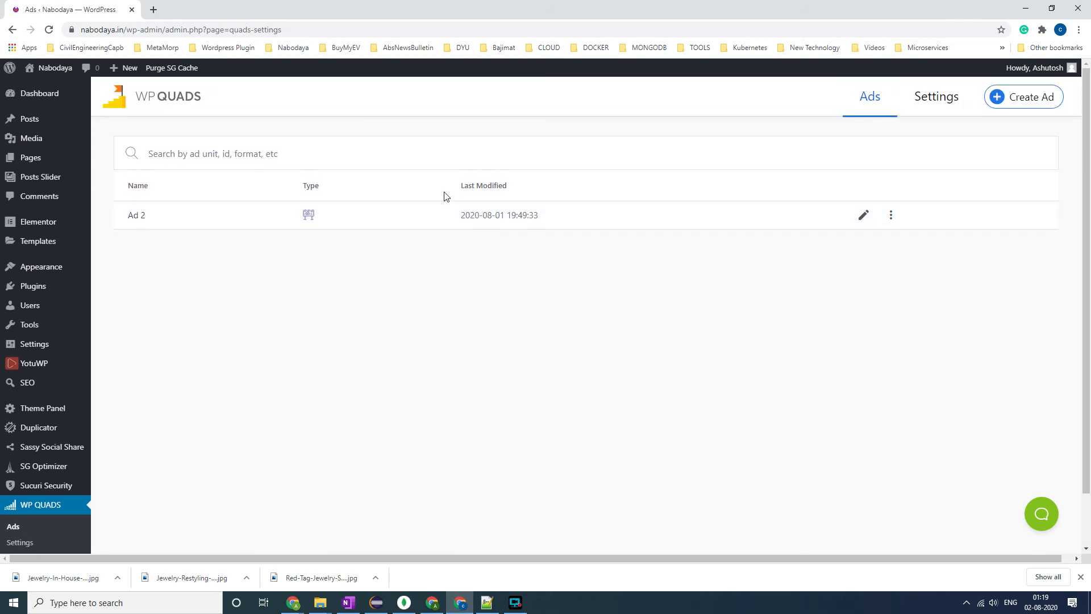
pyautogui.click(927, 106)
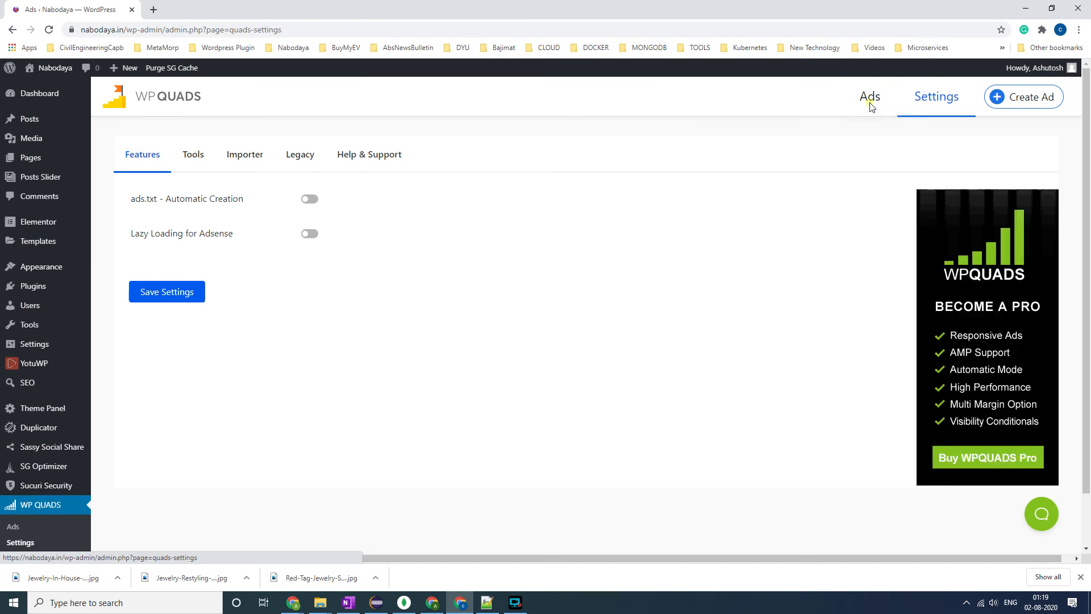
pyautogui.click(870, 103)
# Open the nabodaya.in homepage in a new browser tab and open the slider article about Israel-India corona testing within 30 seconds.
pyautogui.moveTo(125, 34); pyautogui.dragTo(30, 35)
pyautogui.hotkey('ctrl', 'c')
pyautogui.click(155, 5)
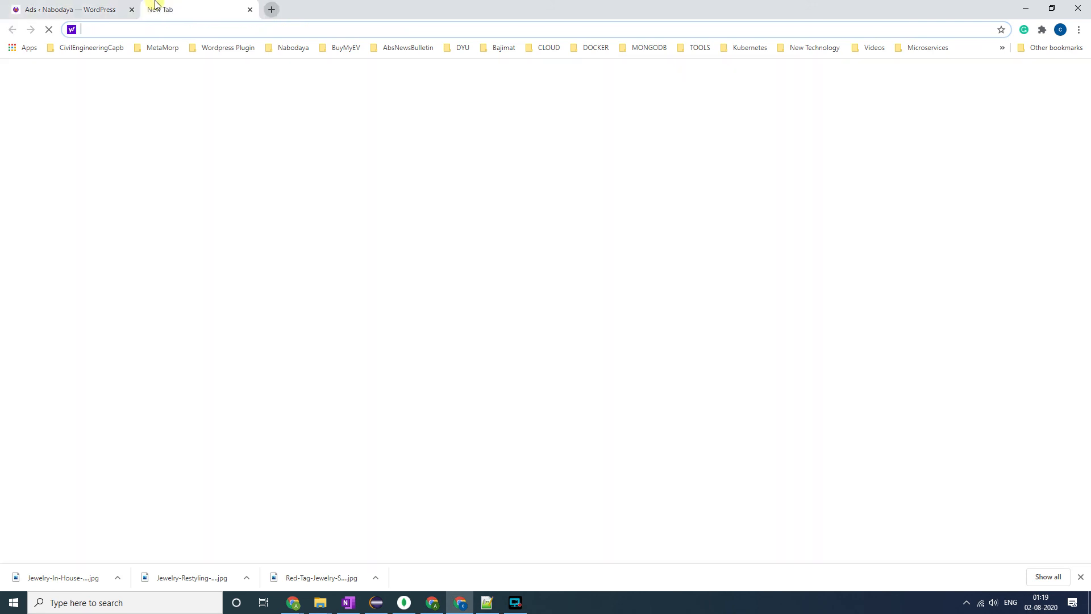
pyautogui.hotkey('ctrl', 'v')
pyautogui.press('Return')
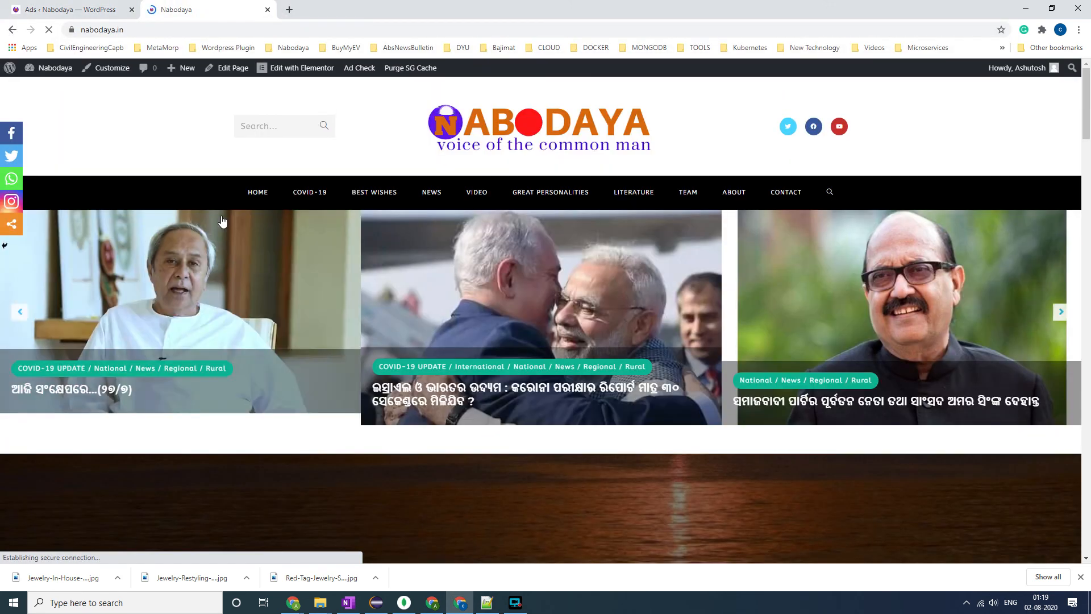
pyautogui.scroll(-1, 523, 325)
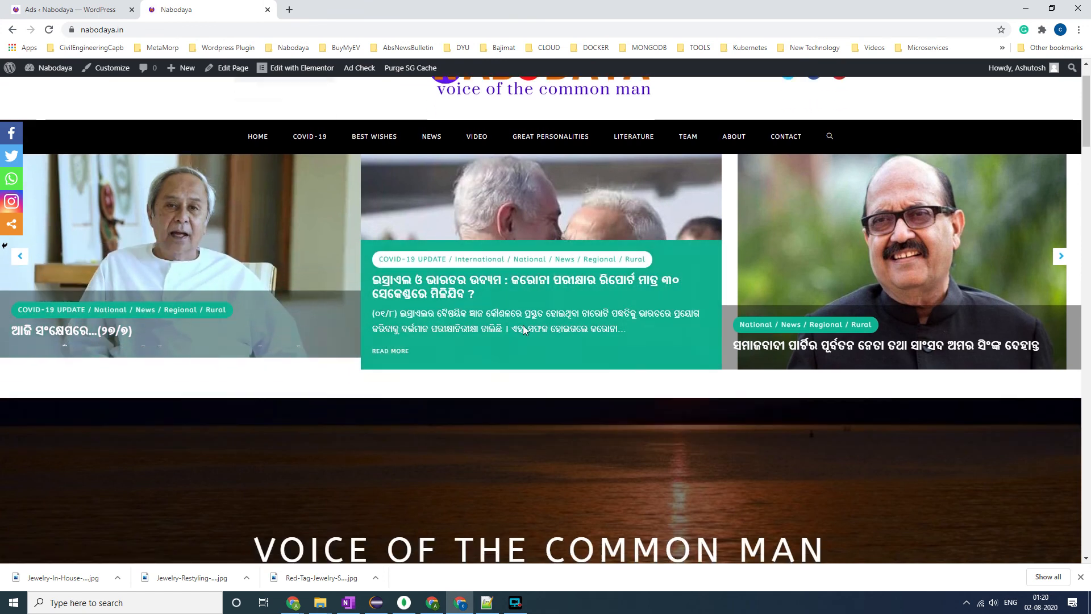
pyautogui.click(430, 281)
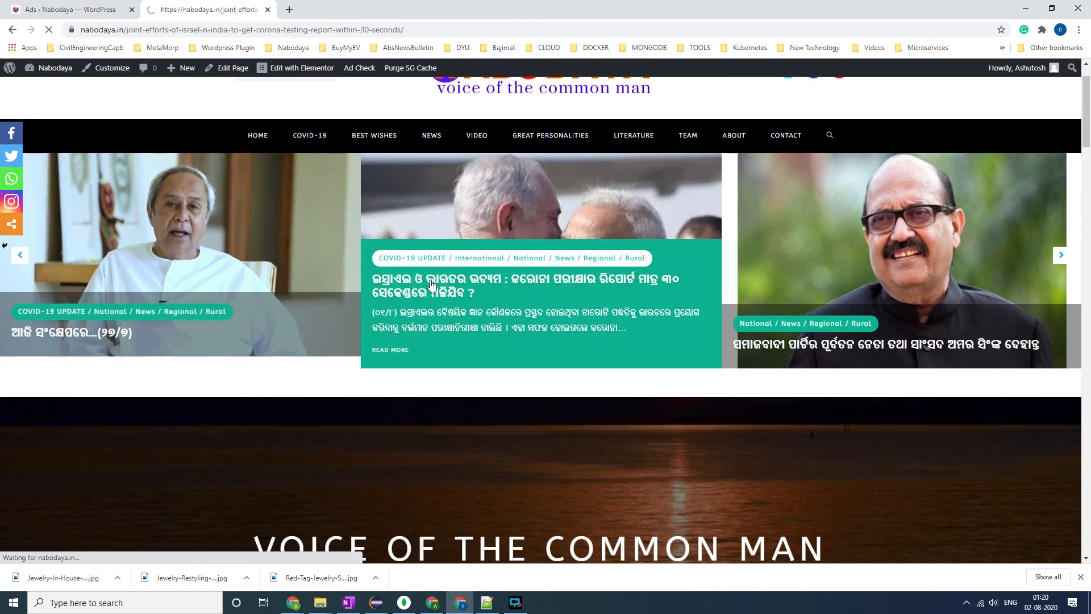
# Examine how the jewelry banner and its label are placed within the article.
pyautogui.scroll(-6, 430, 281)
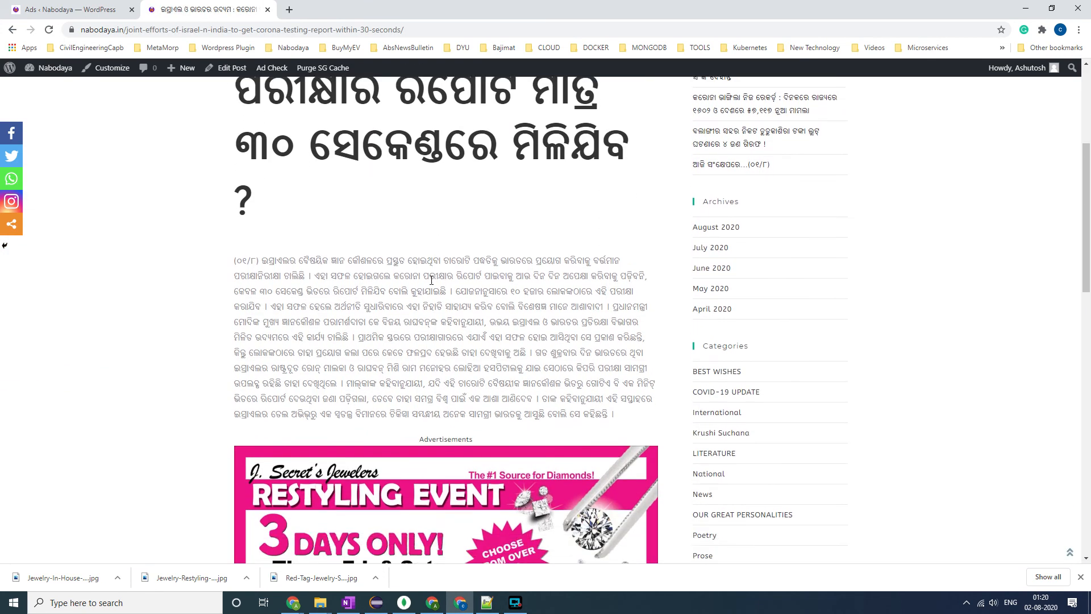
pyautogui.scroll(-3, 461, 356)
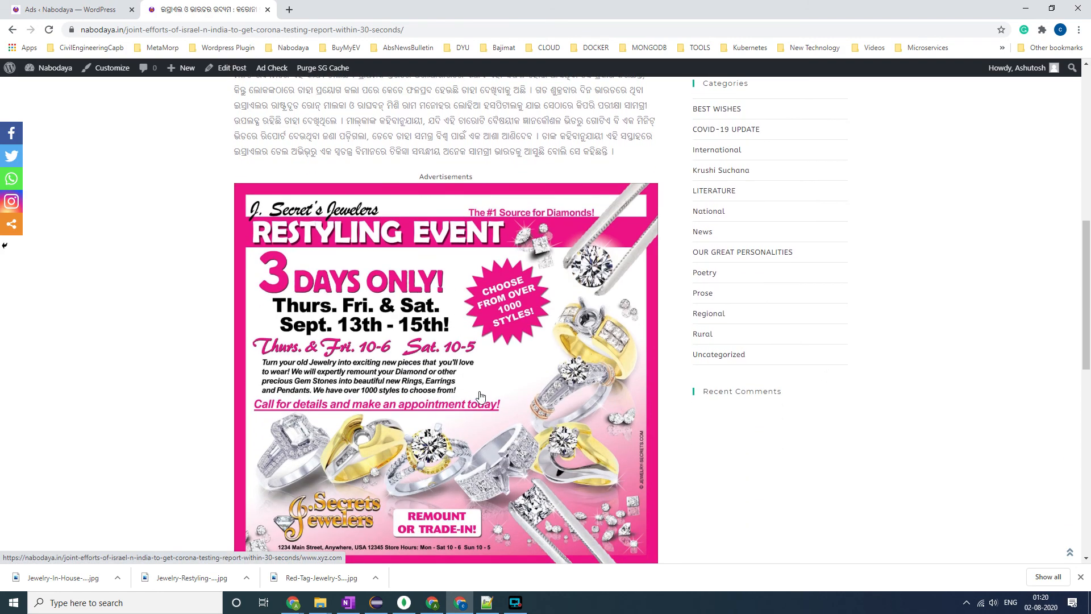
pyautogui.scroll(-5, 421, 405)
pyautogui.scroll(7, 421, 401)
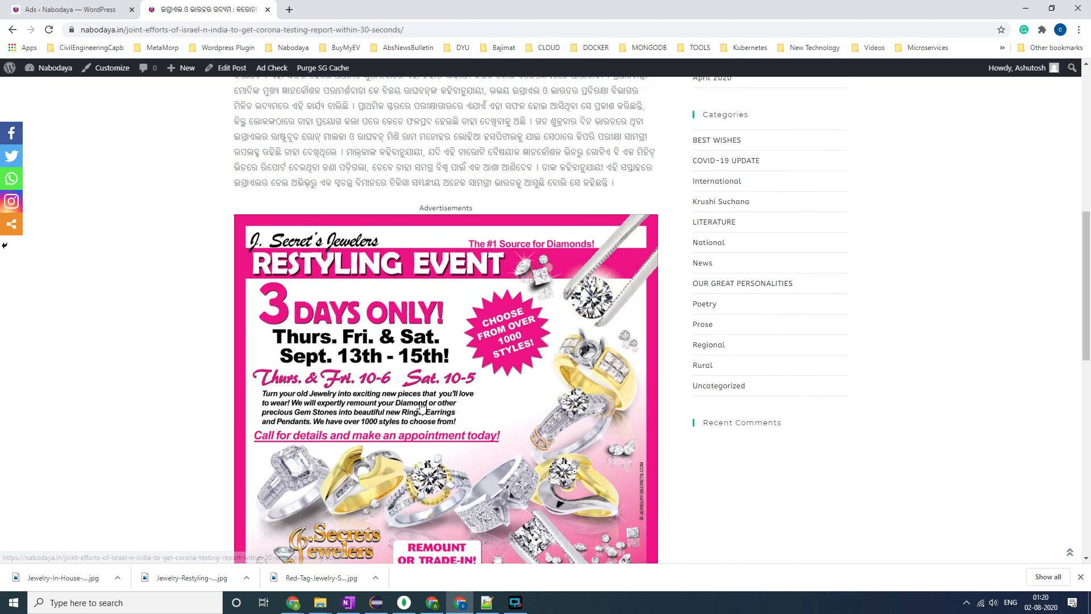
pyautogui.scroll(8, 421, 406)
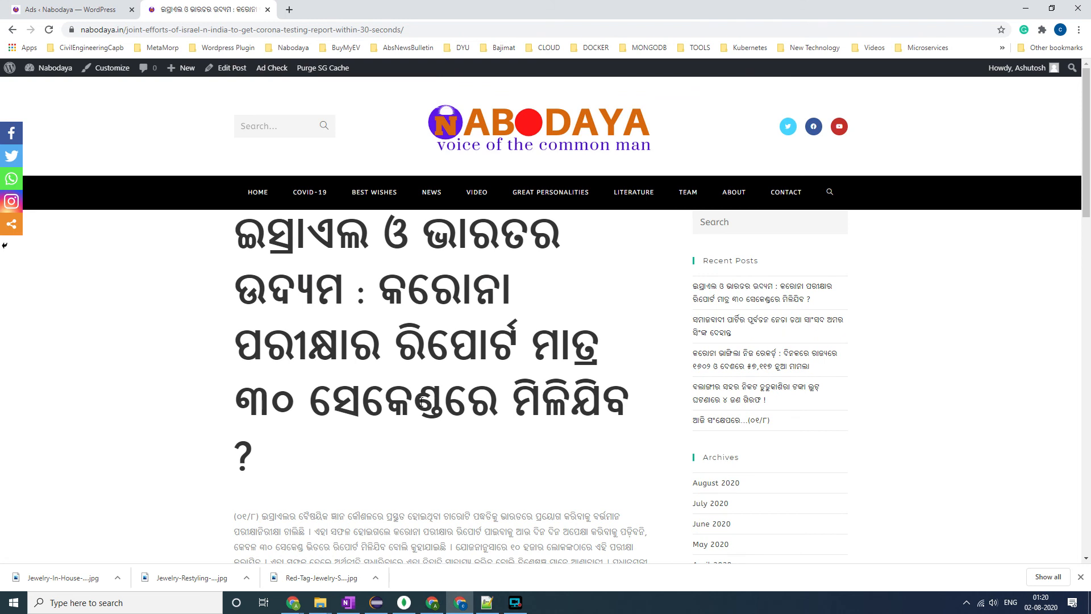
pyautogui.scroll(-2, 421, 401)
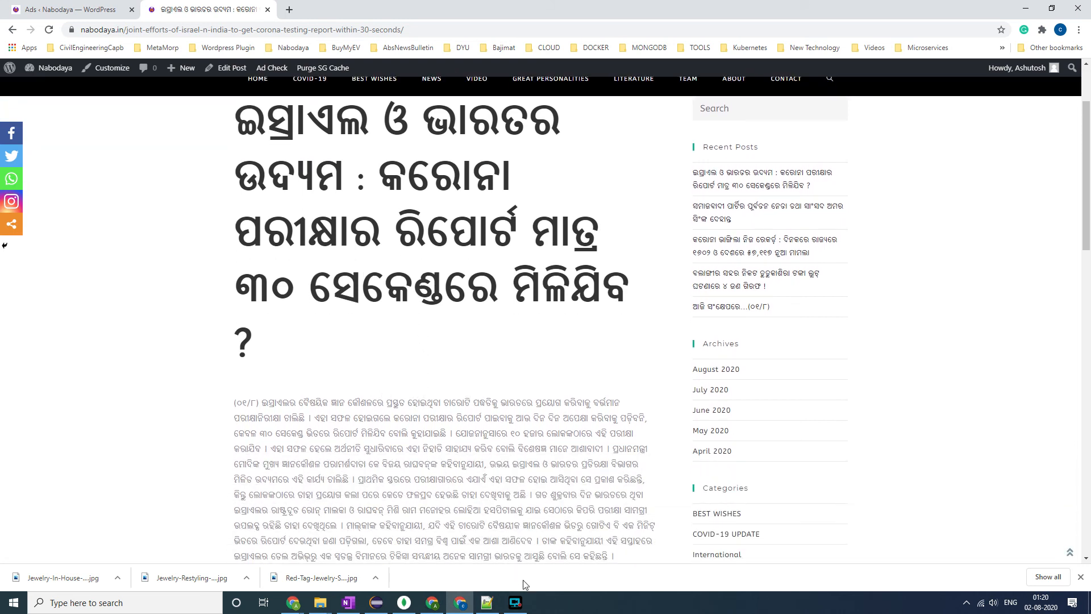
pyautogui.click(520, 607)
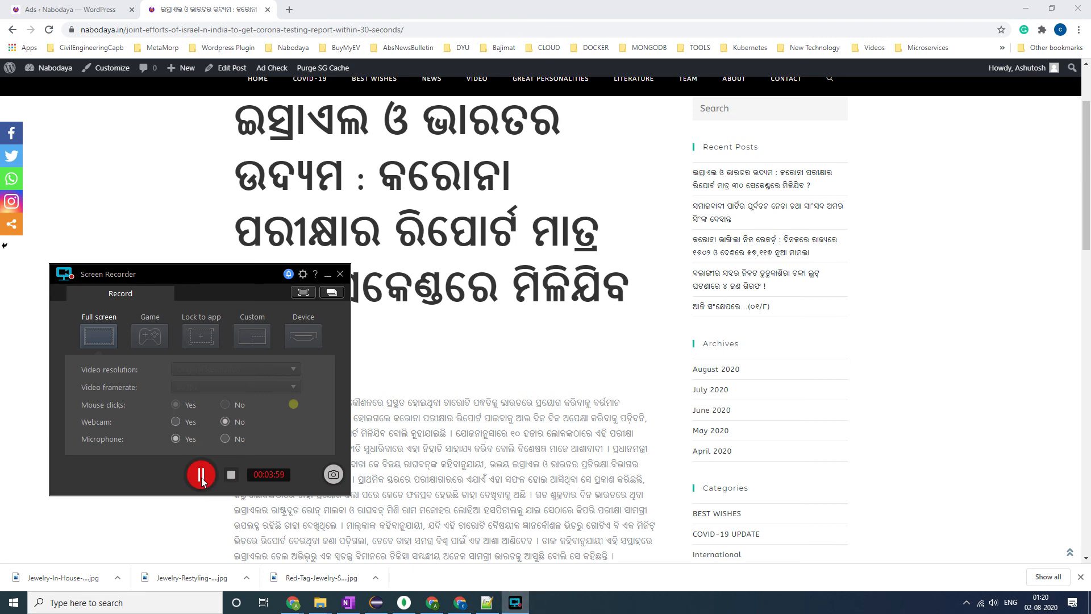